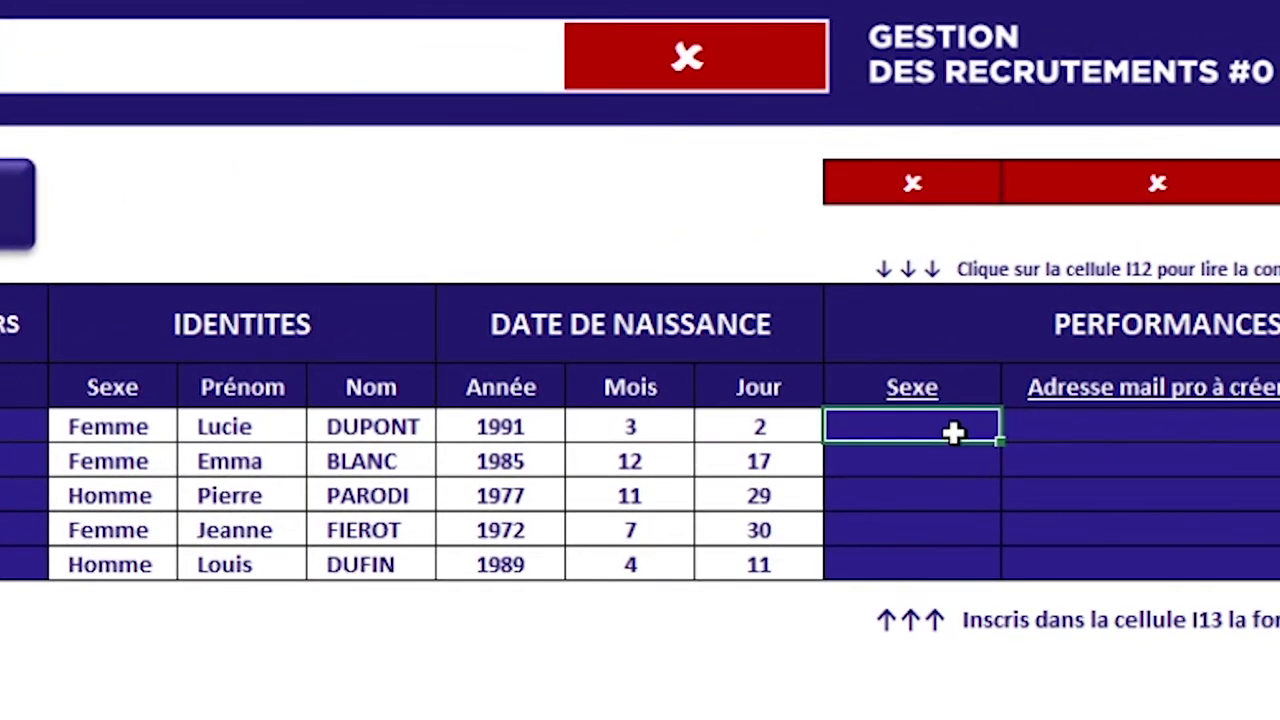
# - Select and inspect the candidates' Femme/Homme Sexe entries in the source data
pyautogui.moveTo(107, 427); pyautogui.dragTo(91, 563)
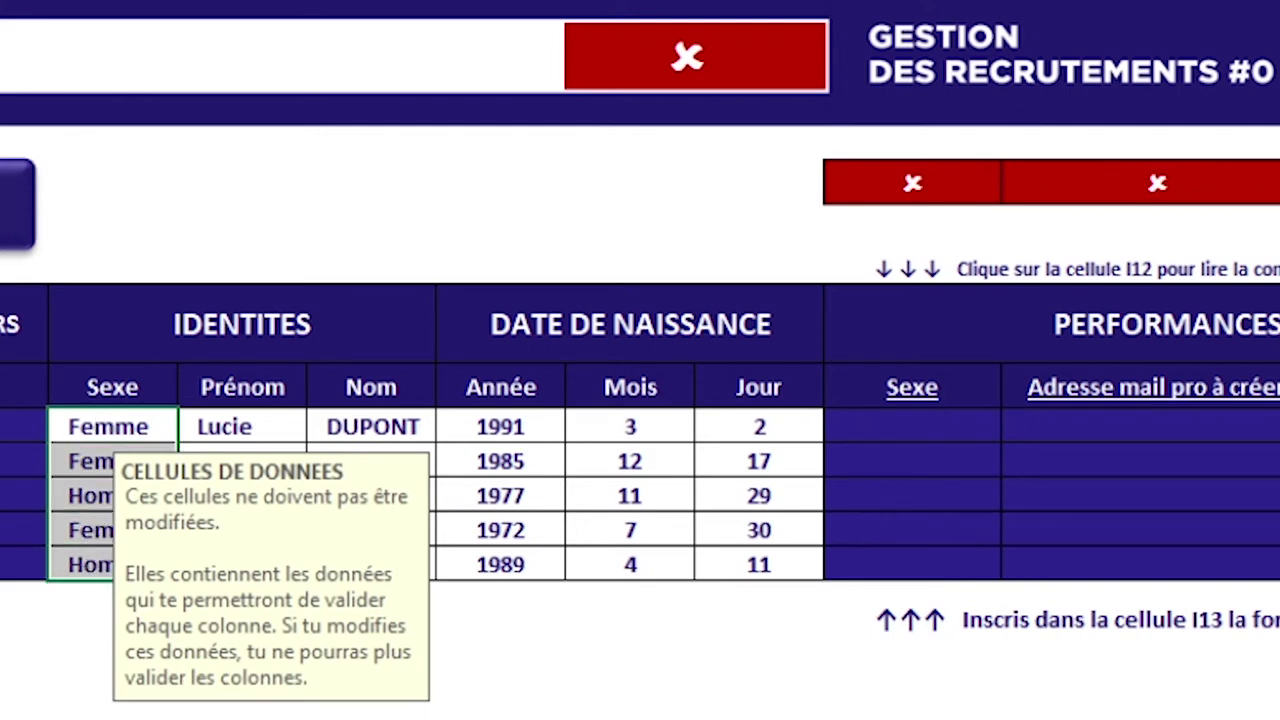
pyautogui.hotkey('ctrl', 'space')
pyautogui.moveTo(128, 426); pyautogui.dragTo(126, 569)
pyautogui.click(126, 566)
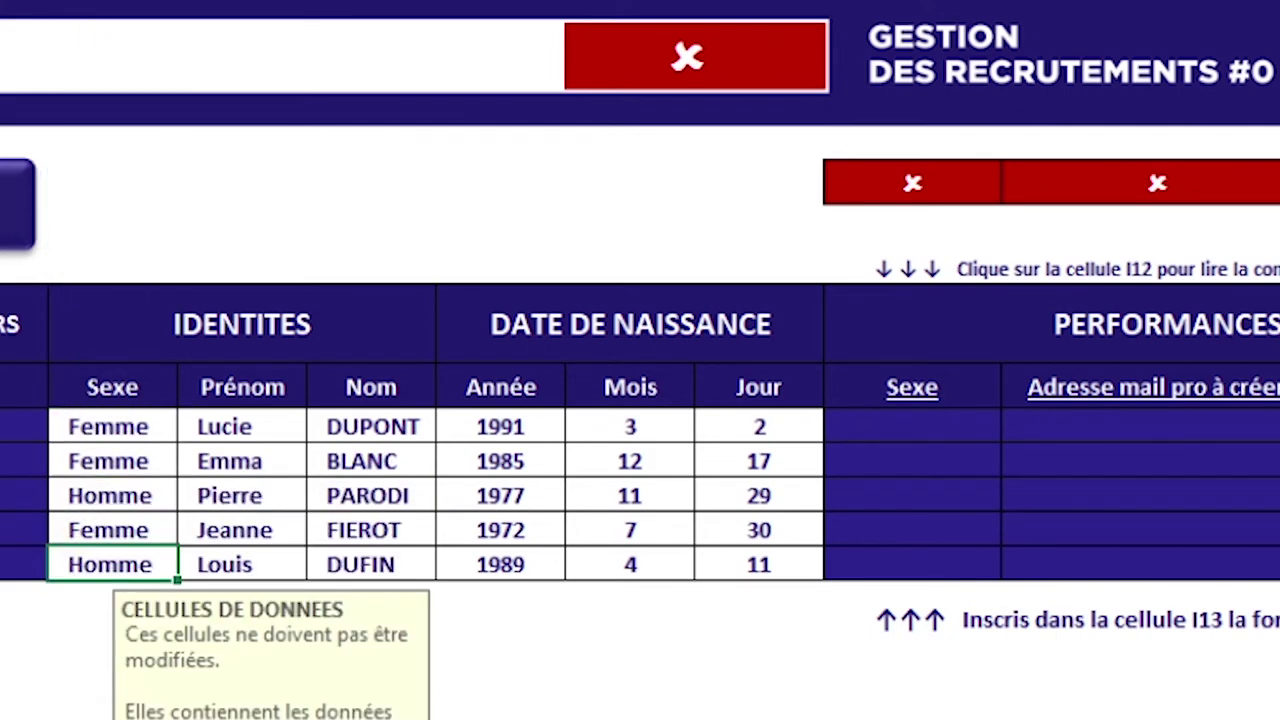
pyautogui.click(912, 426)
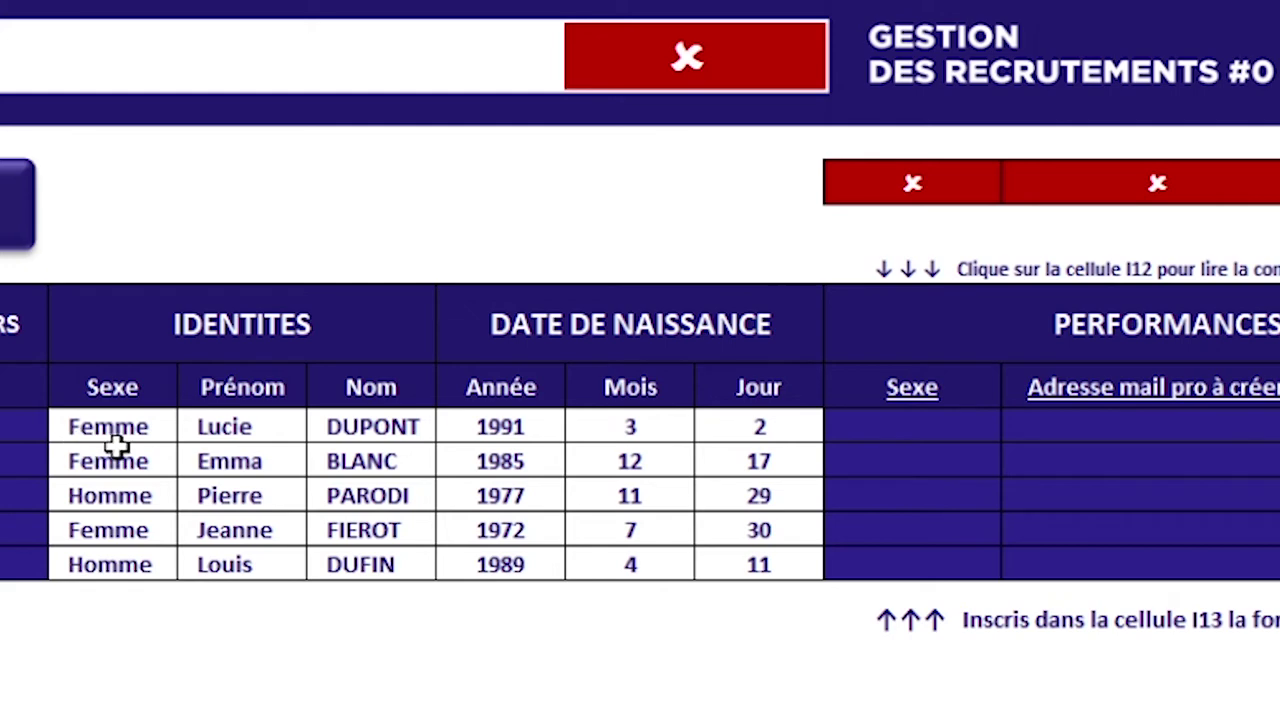
pyautogui.click(98, 494)
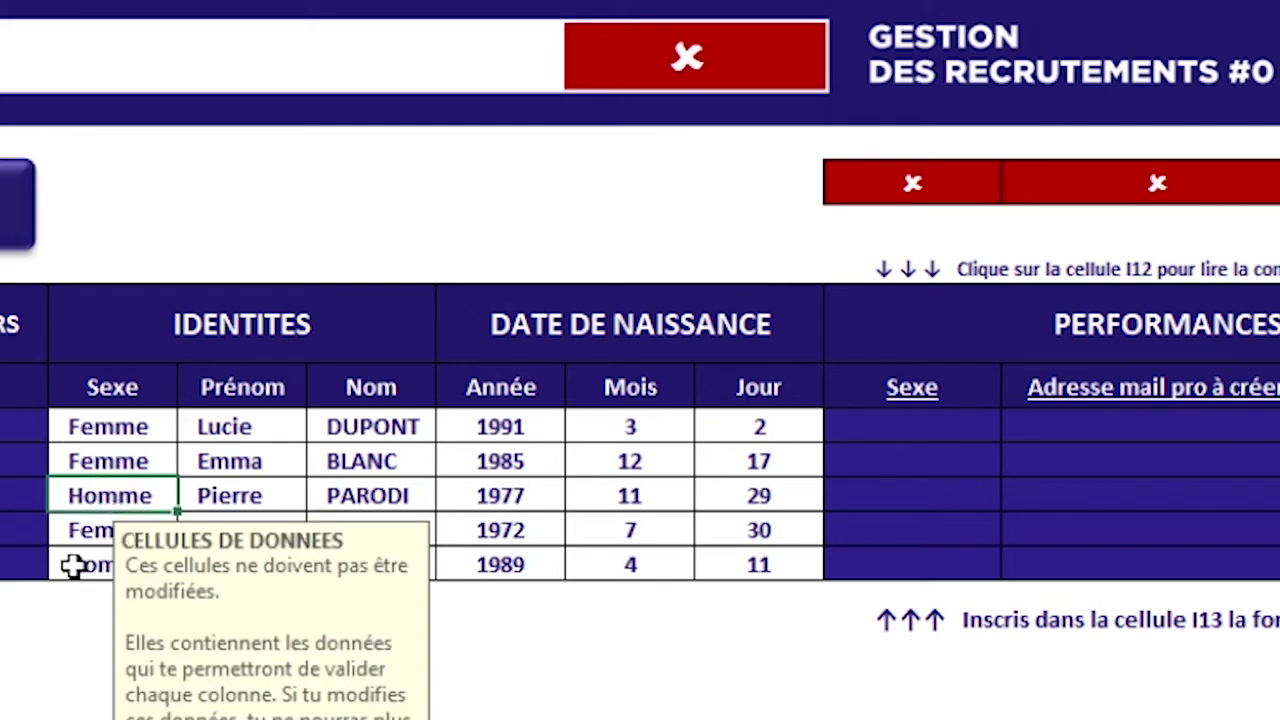
pyautogui.click(80, 616)
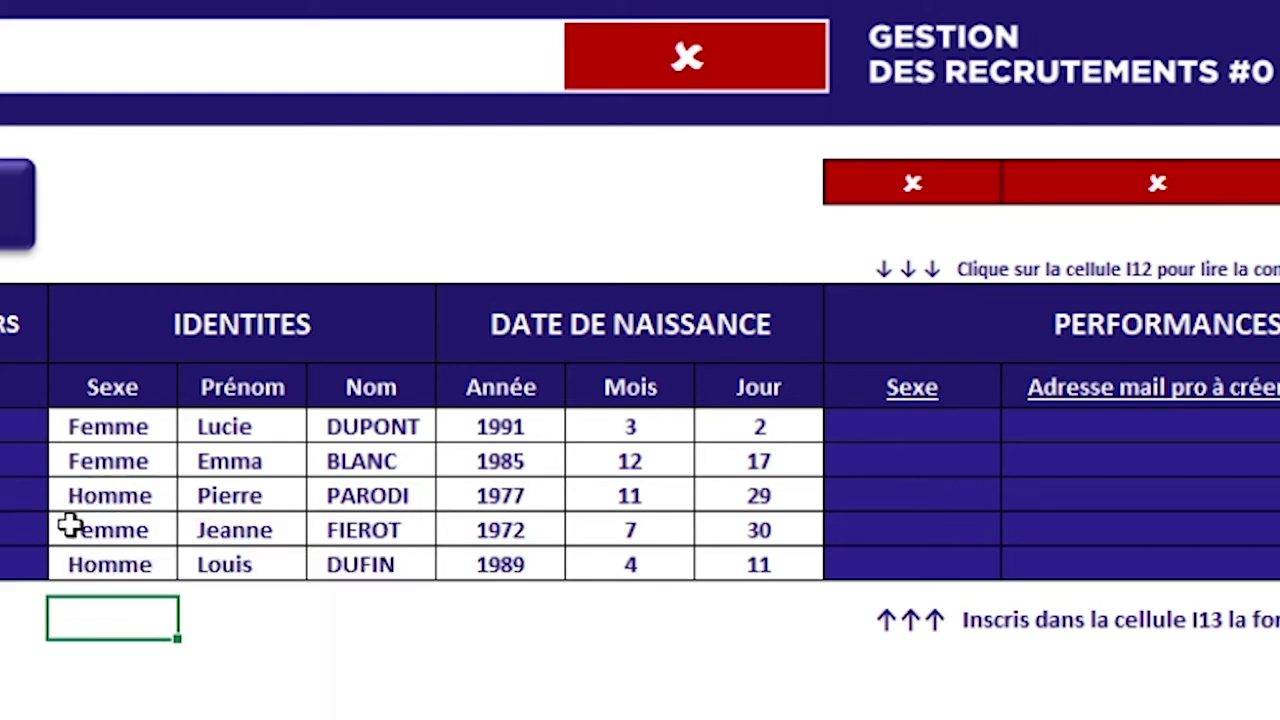
# - Enter =GAUCHE(C13) in I13 and fill it down to I17, giving F, F, H, F, H
pyautogui.click(924, 419)
pyautogui.write('=')
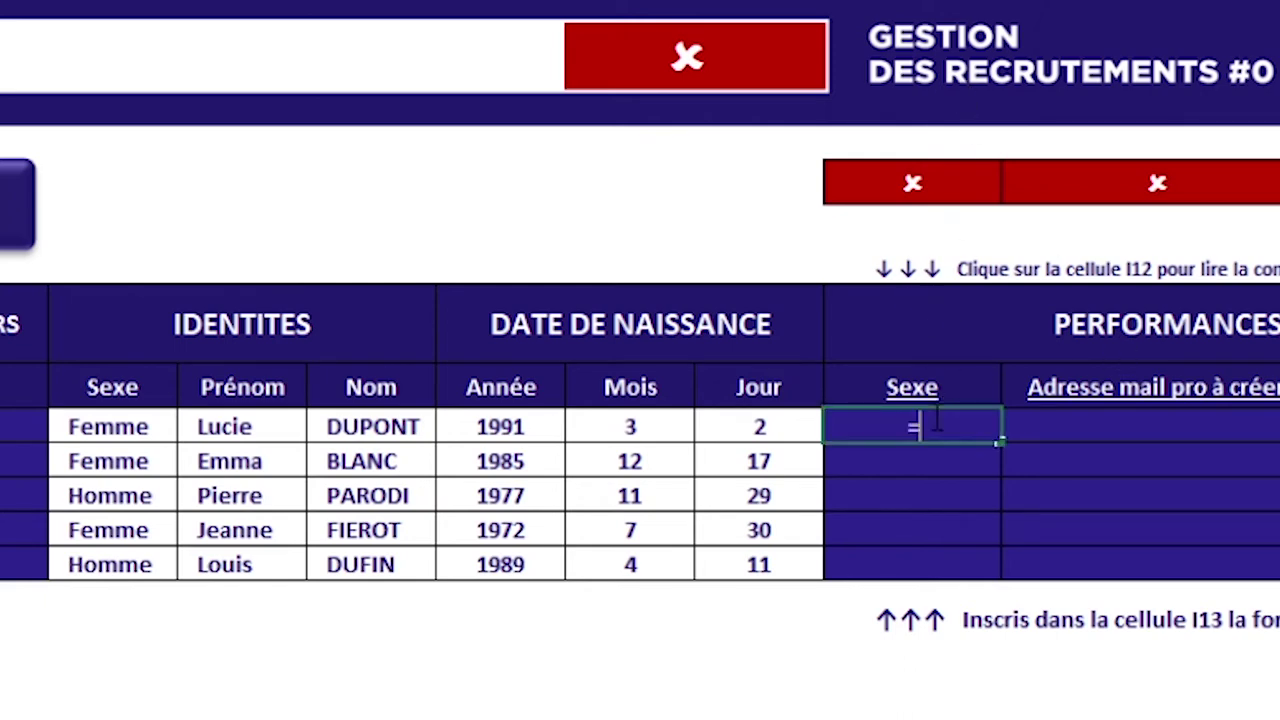
pyautogui.write('GAUCHE')
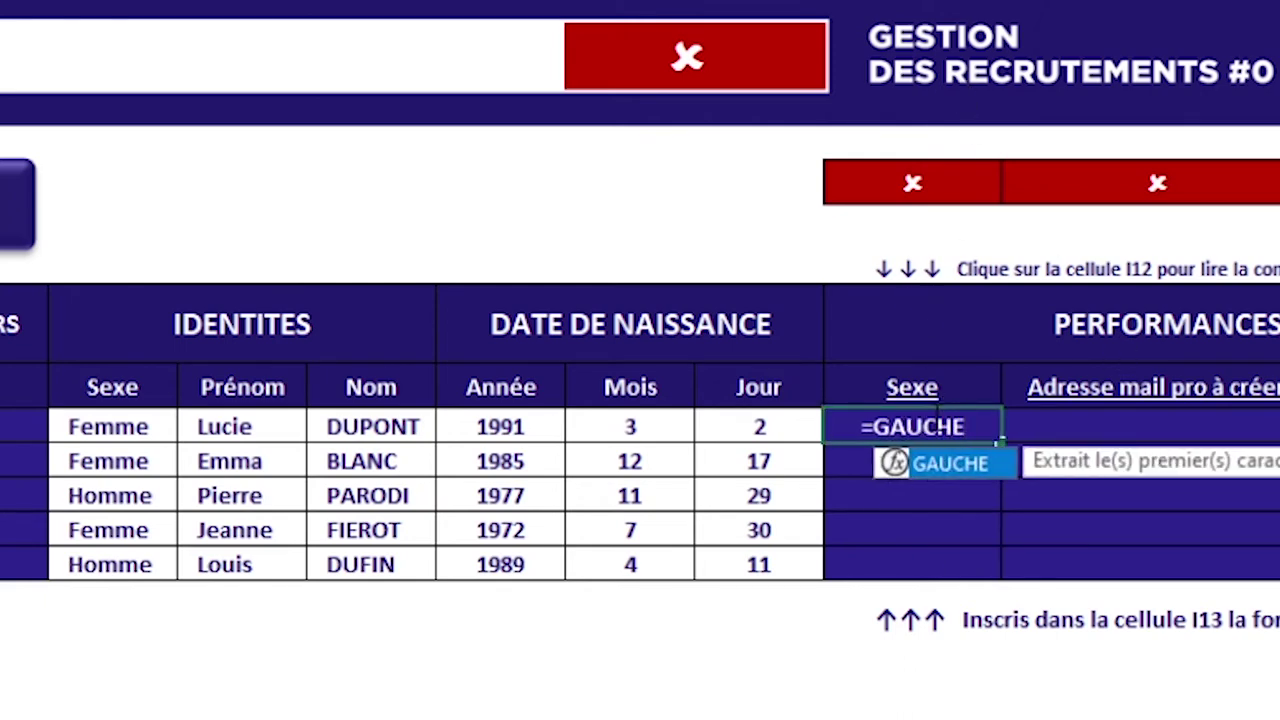
pyautogui.write('(')
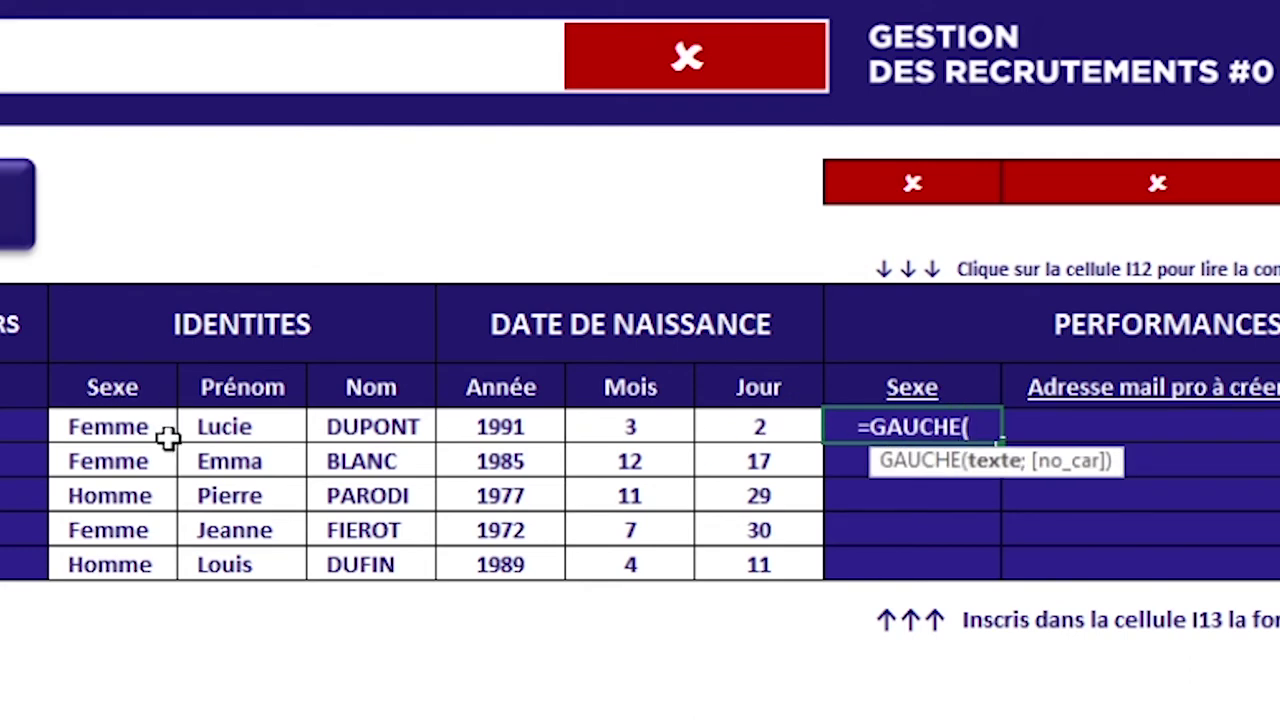
pyautogui.click(118, 430)
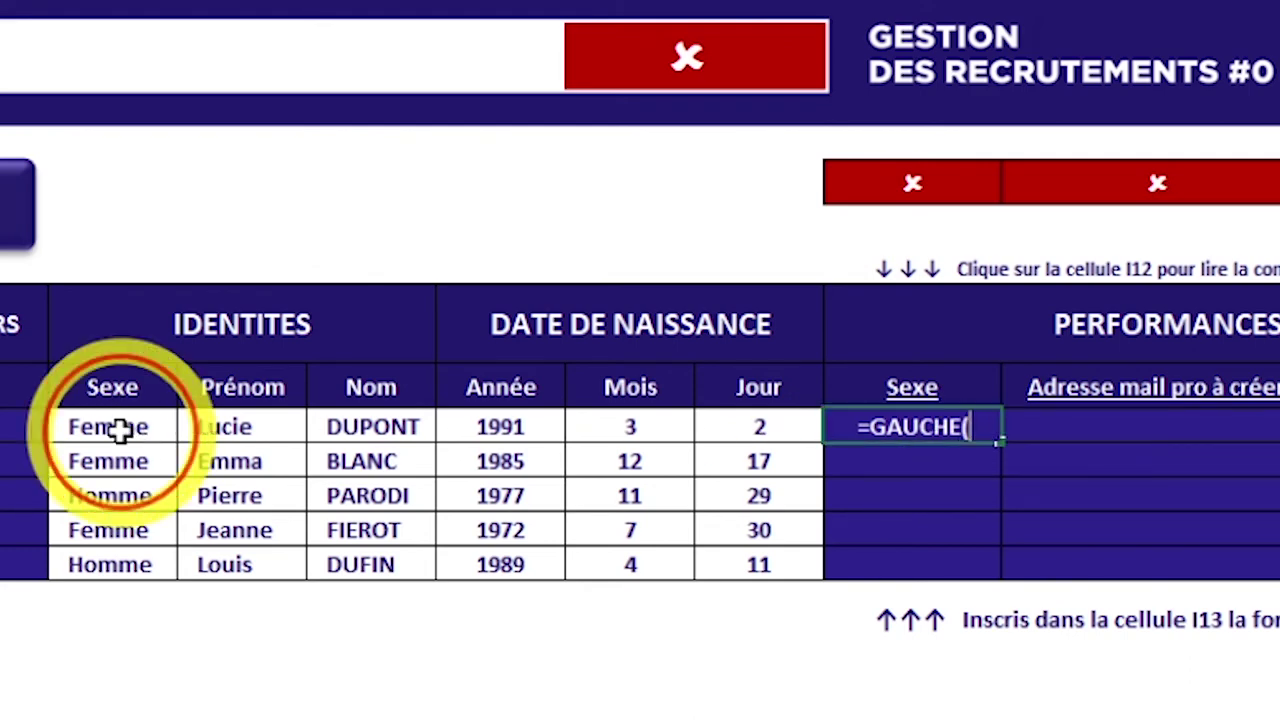
pyautogui.click(118, 430)
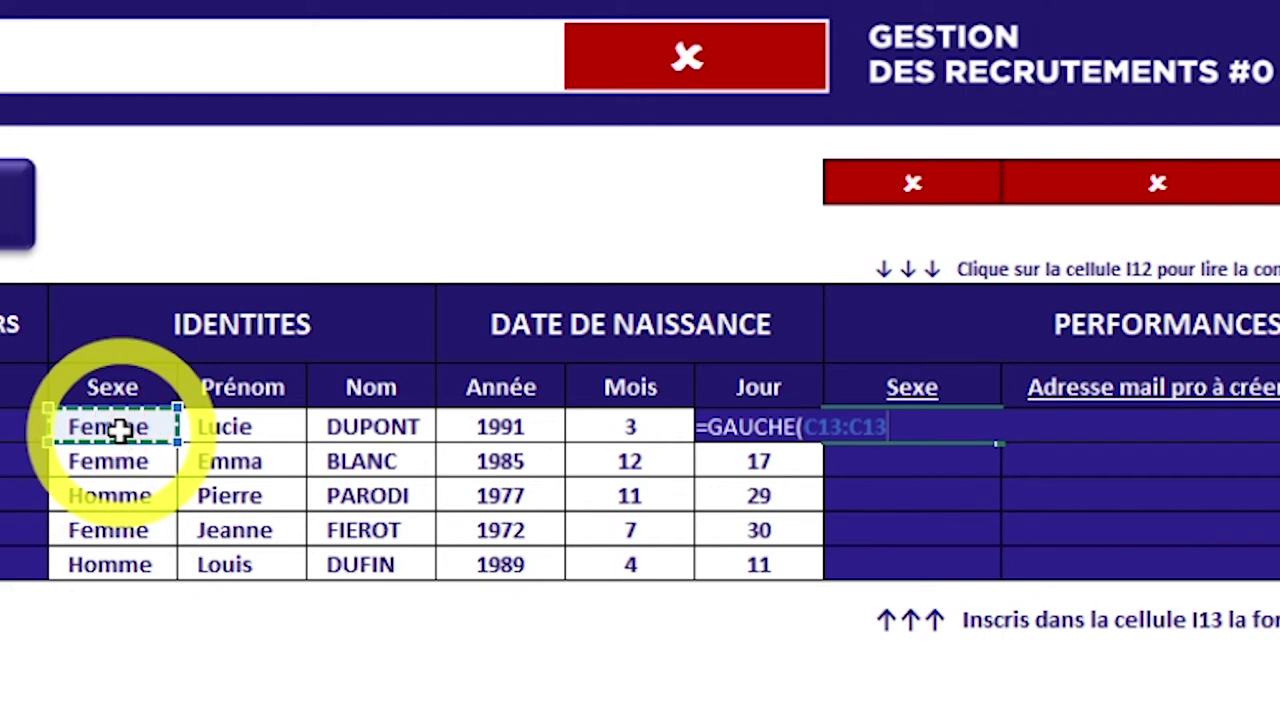
pyautogui.press('BackSpace')
pyautogui.press('BackSpace')
pyautogui.press('BackSpace')
pyautogui.press('BackSpace')
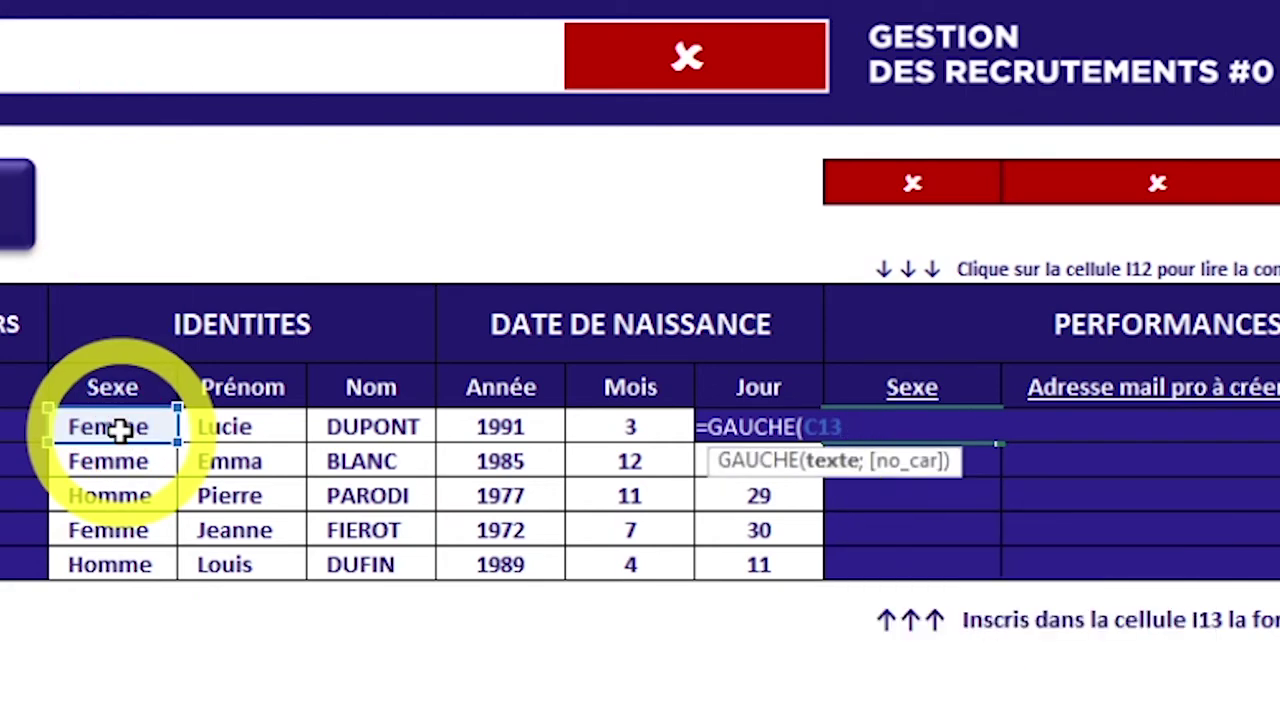
pyautogui.write(')')
pyautogui.press('Return')
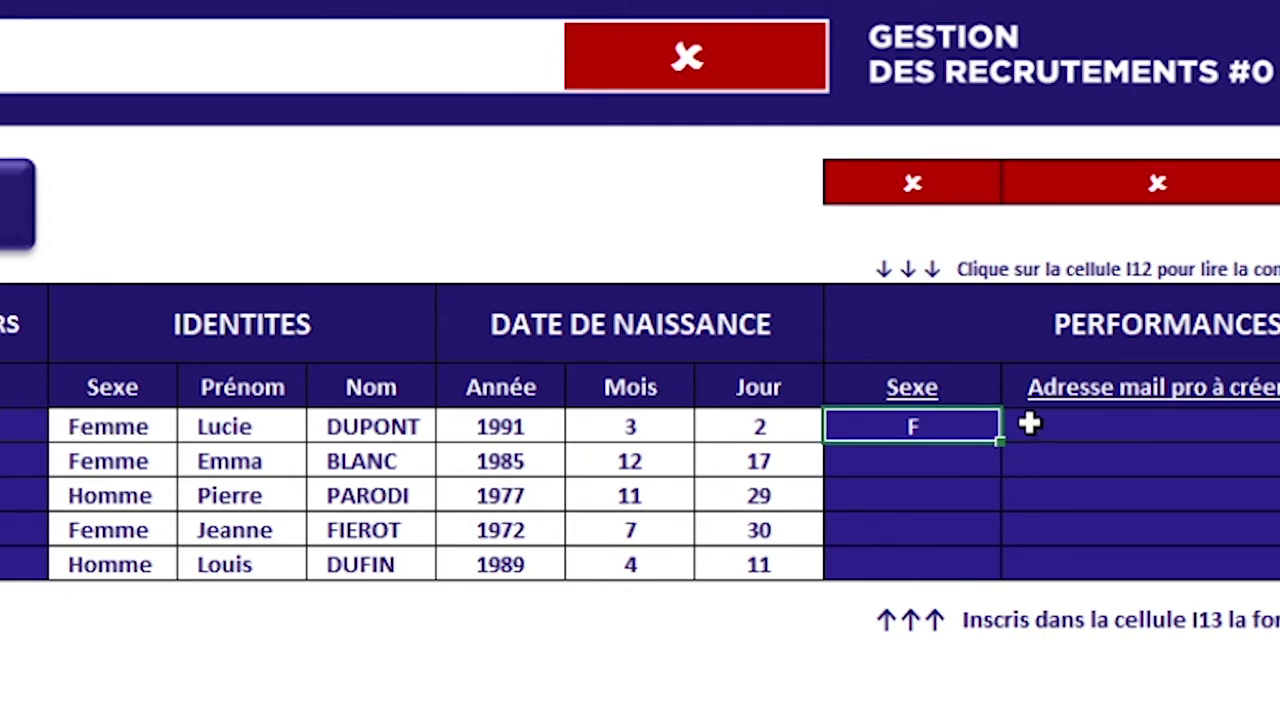
pyautogui.moveTo(1000, 441); pyautogui.dragTo(1000, 571)
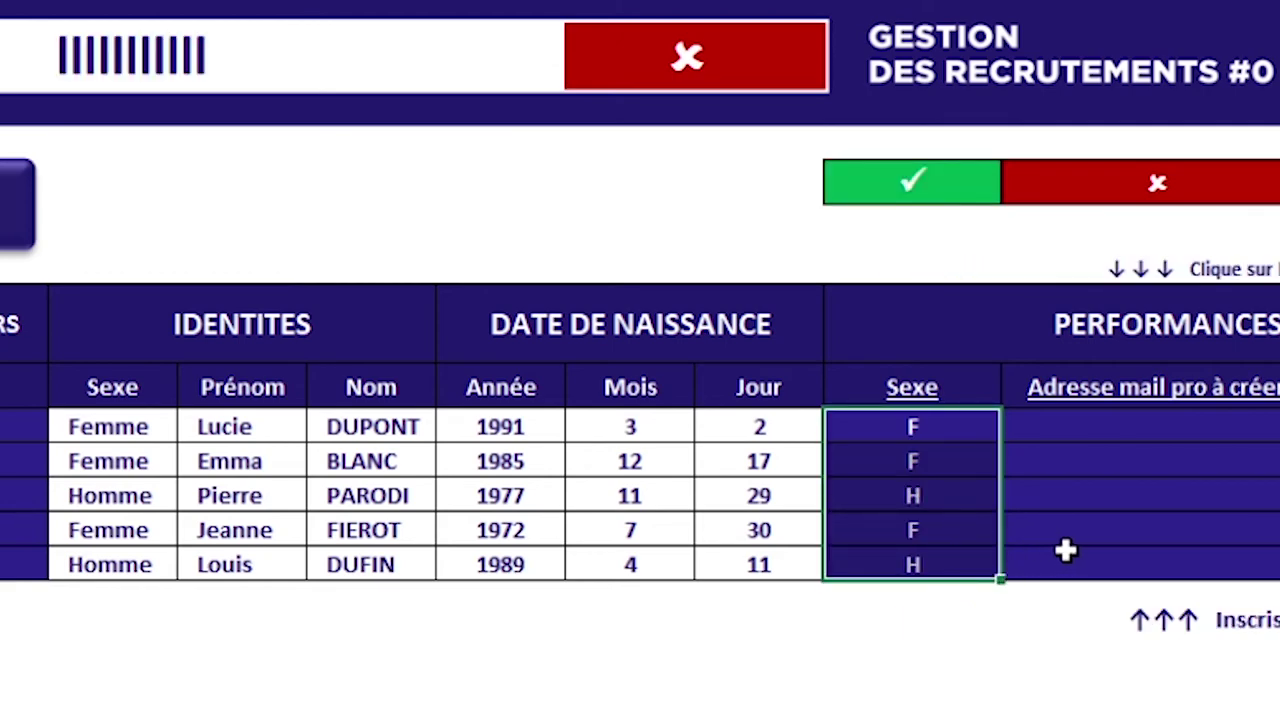
pyautogui.click(920, 424)
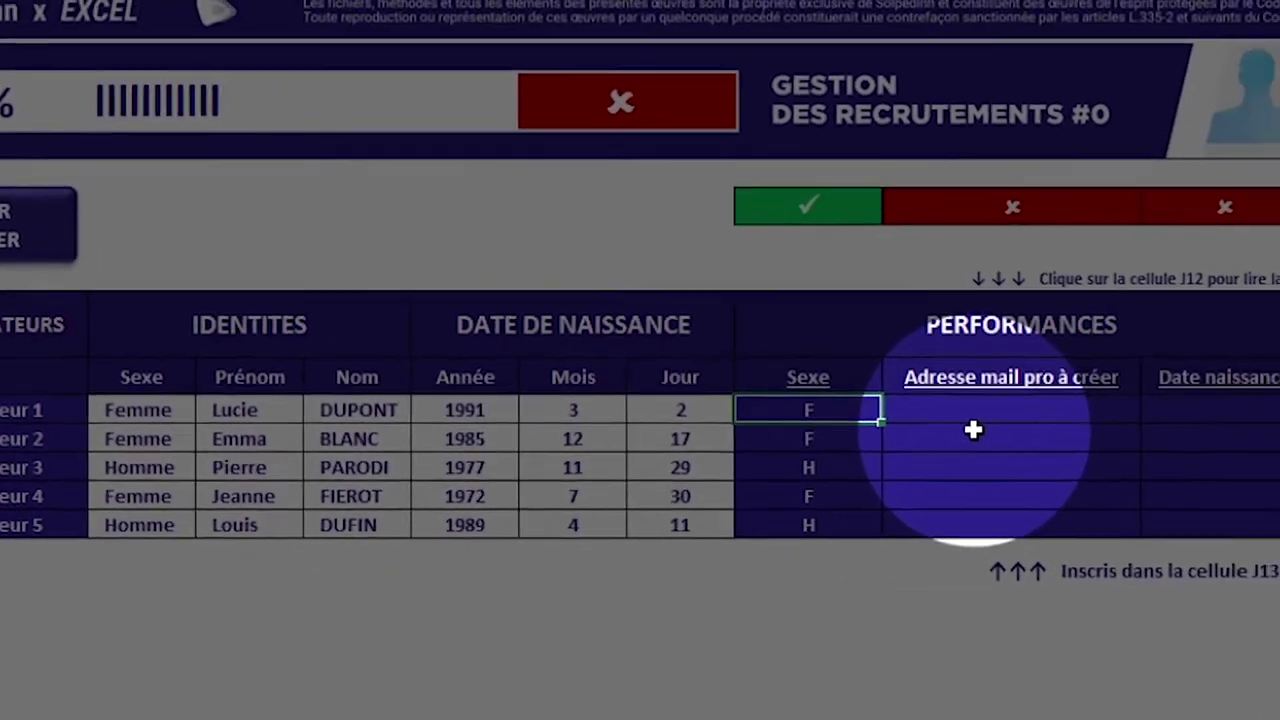
pyautogui.click(1175, 422)
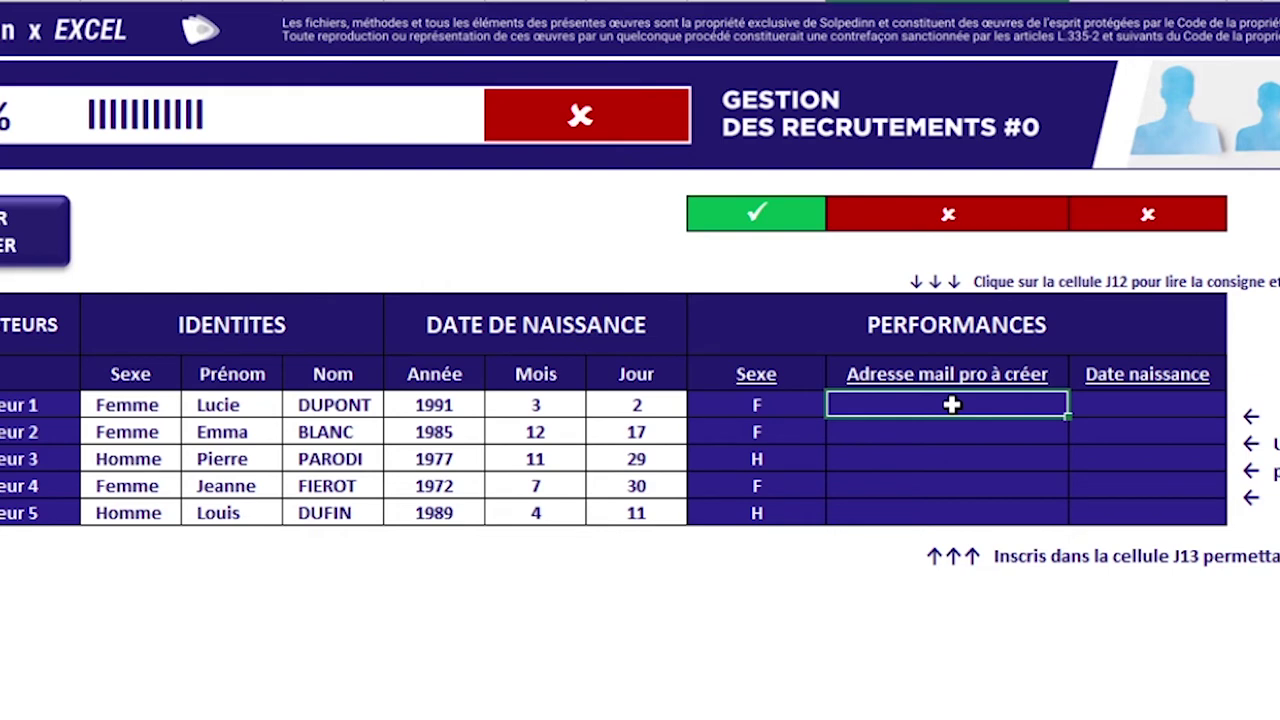
# - Cancel a stray & in J13, then start a new formula there with =
pyautogui.doubleClick(951, 404)
pyautogui.write('&')
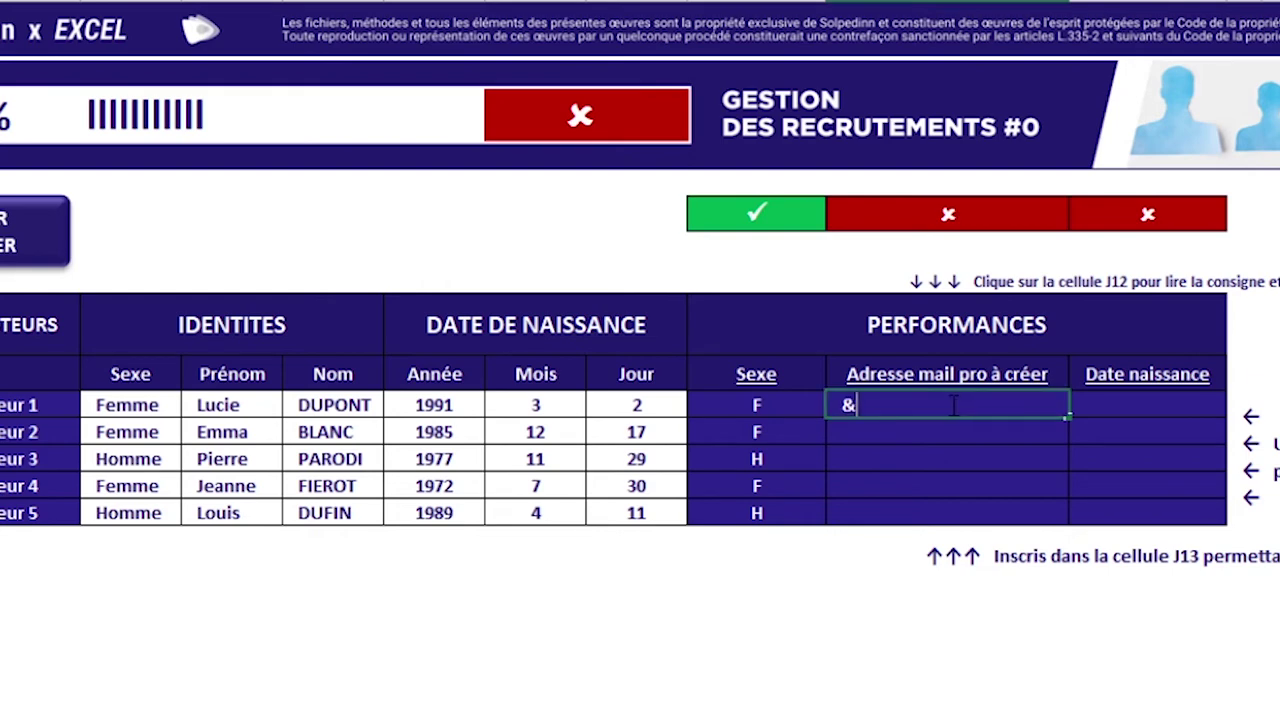
pyautogui.press('Escape')
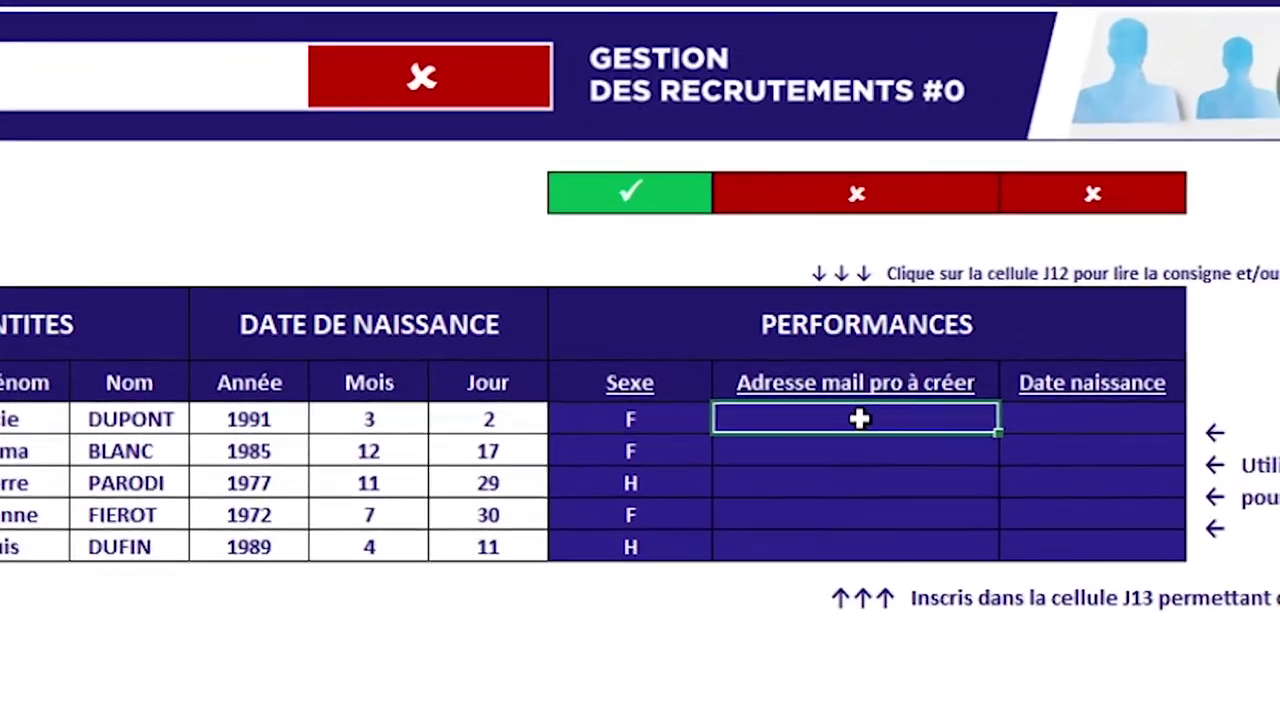
pyautogui.write('=')
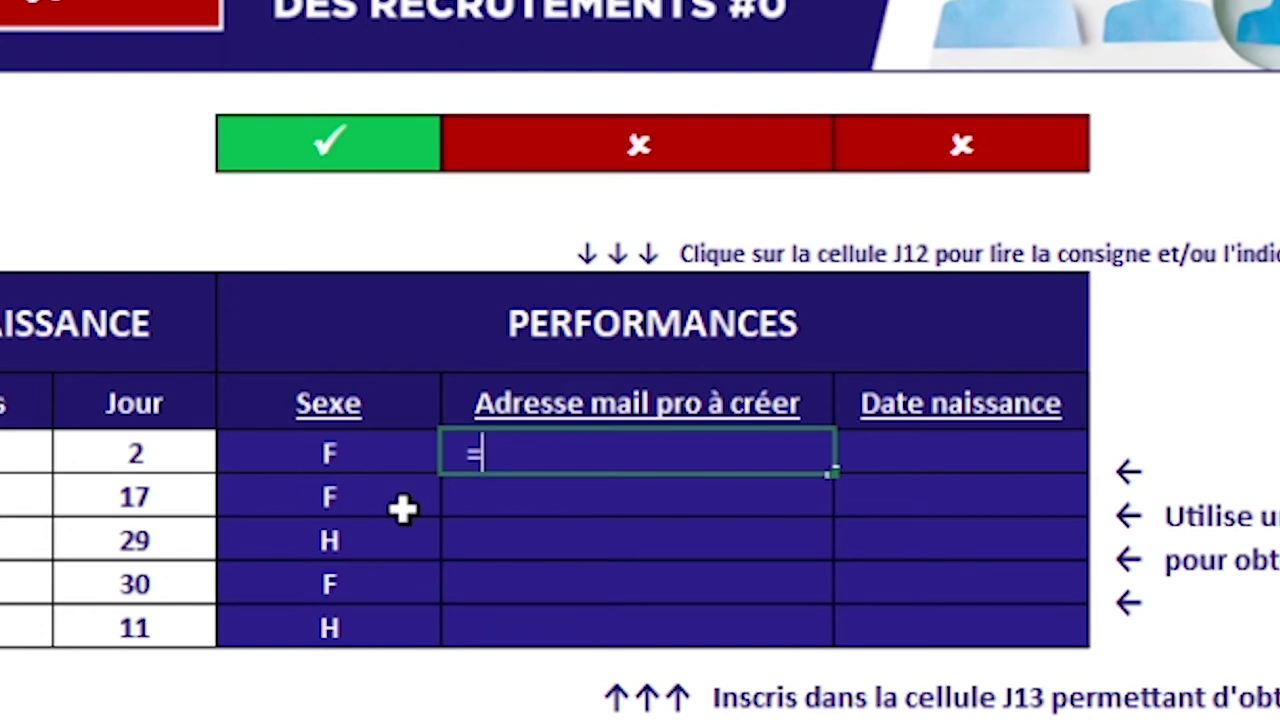
# - Enter =MINUSCULE(I13) in J13 and fill it down to J17, giving f, f, h, f, h
pyautogui.write('MINUSCULE(')
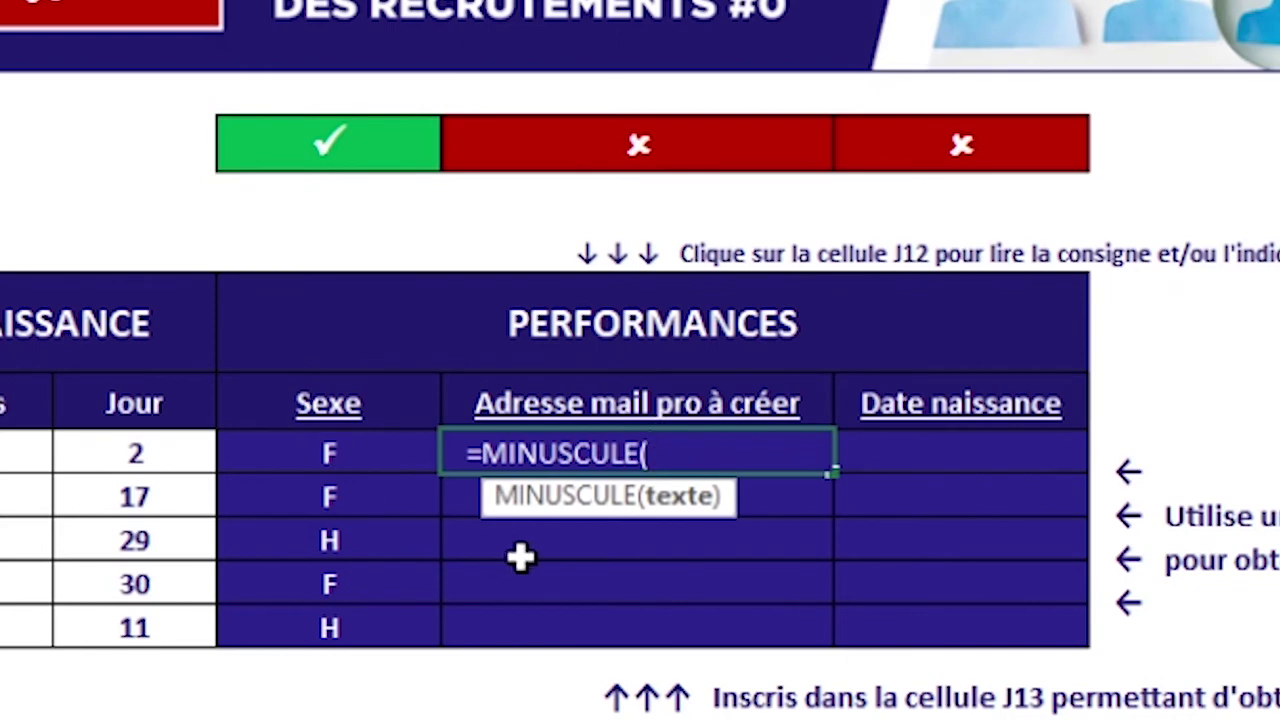
pyautogui.click(372, 458)
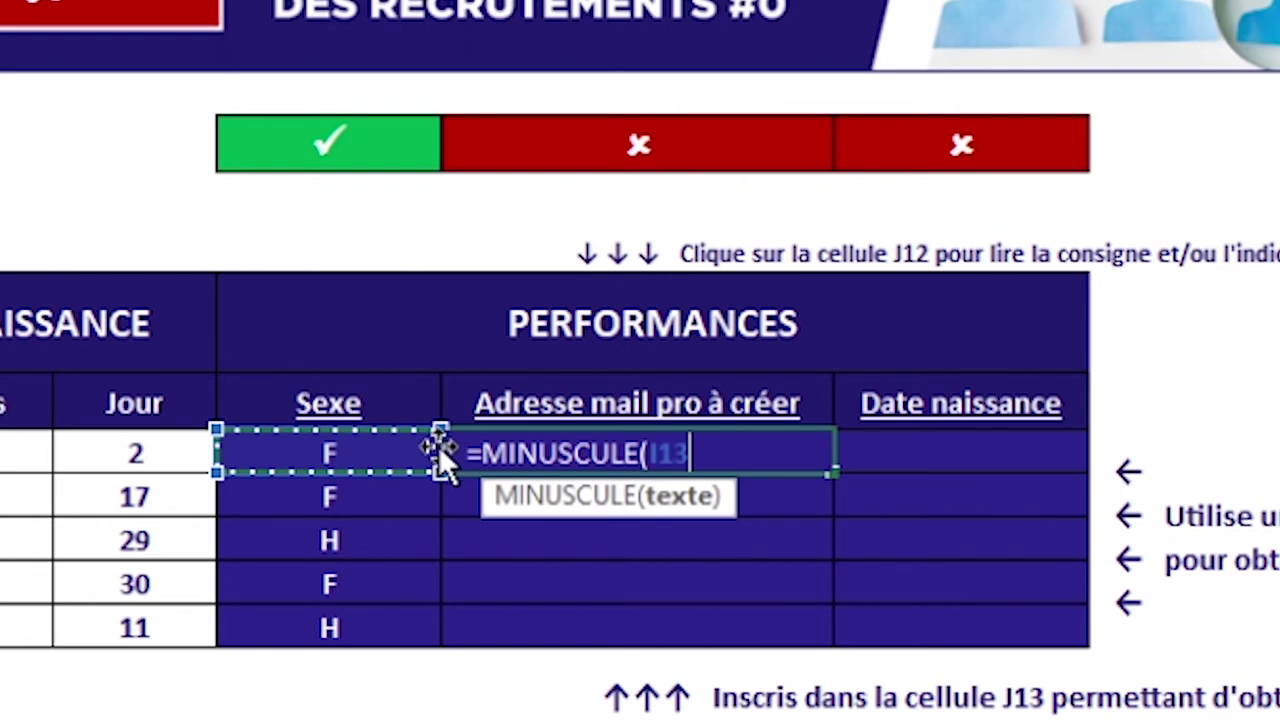
pyautogui.write(')')
pyautogui.press('Return')
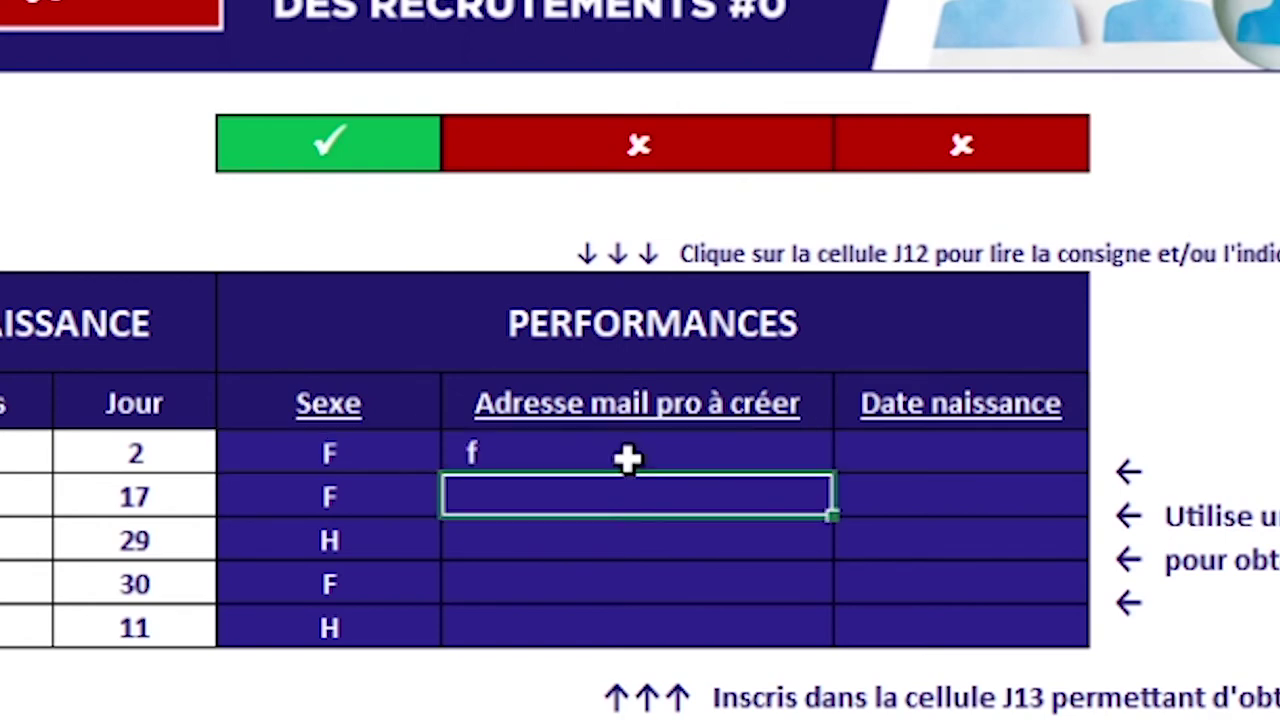
pyautogui.click(762, 460)
pyautogui.moveTo(836, 469); pyautogui.dragTo(811, 624)
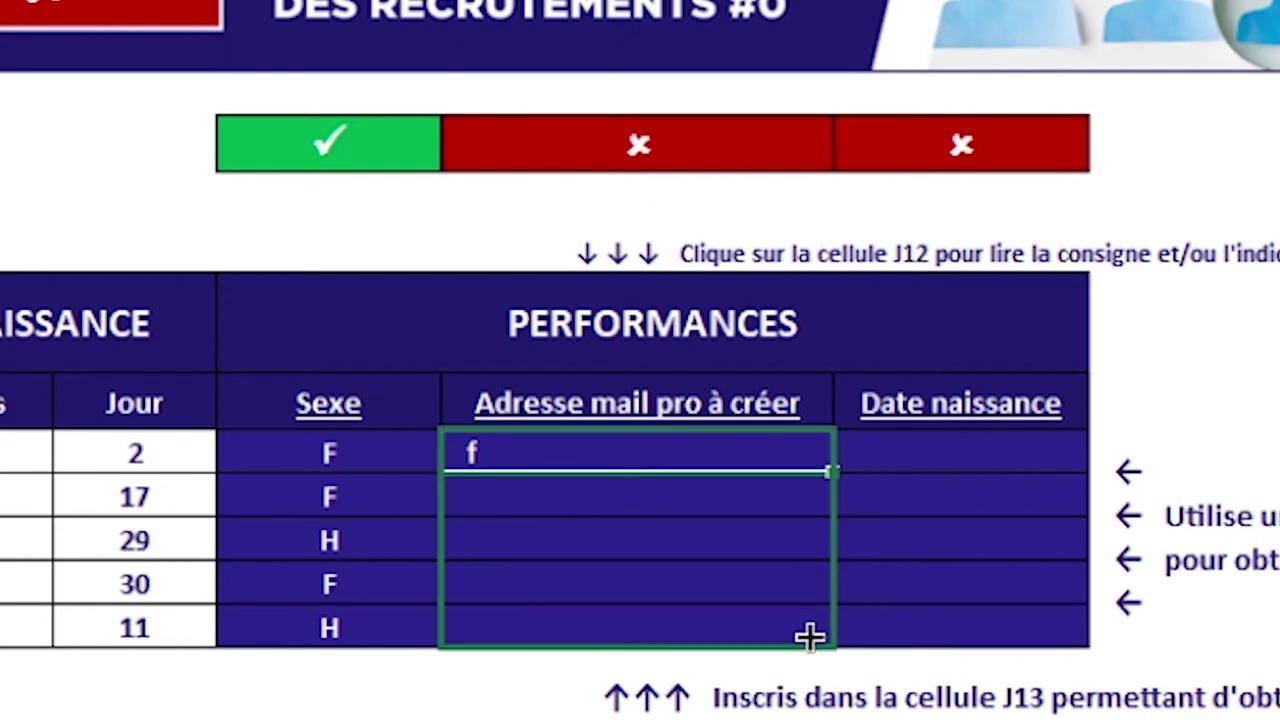
pyautogui.moveTo(329, 452); pyautogui.dragTo(331, 615)
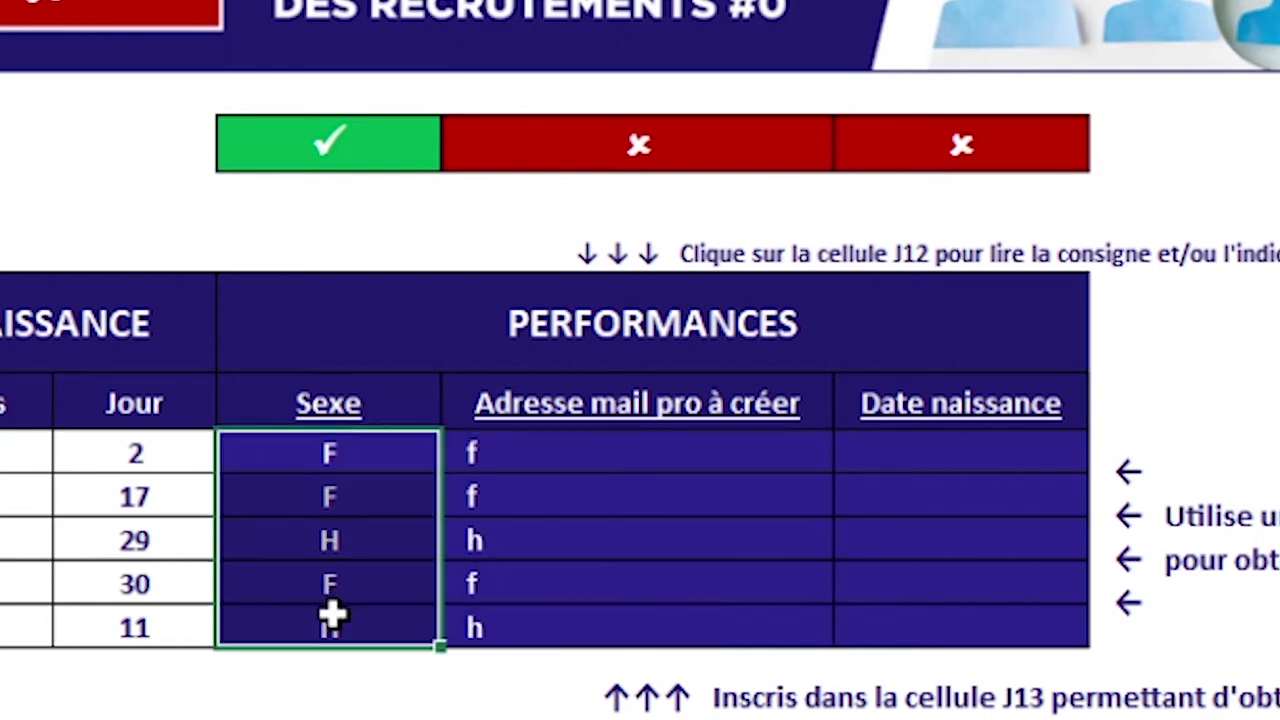
pyautogui.click(609, 463)
# - Change J13 to =MINUSCULE(I13)&"." and fill it down to J17
pyautogui.doubleClick(737, 453)
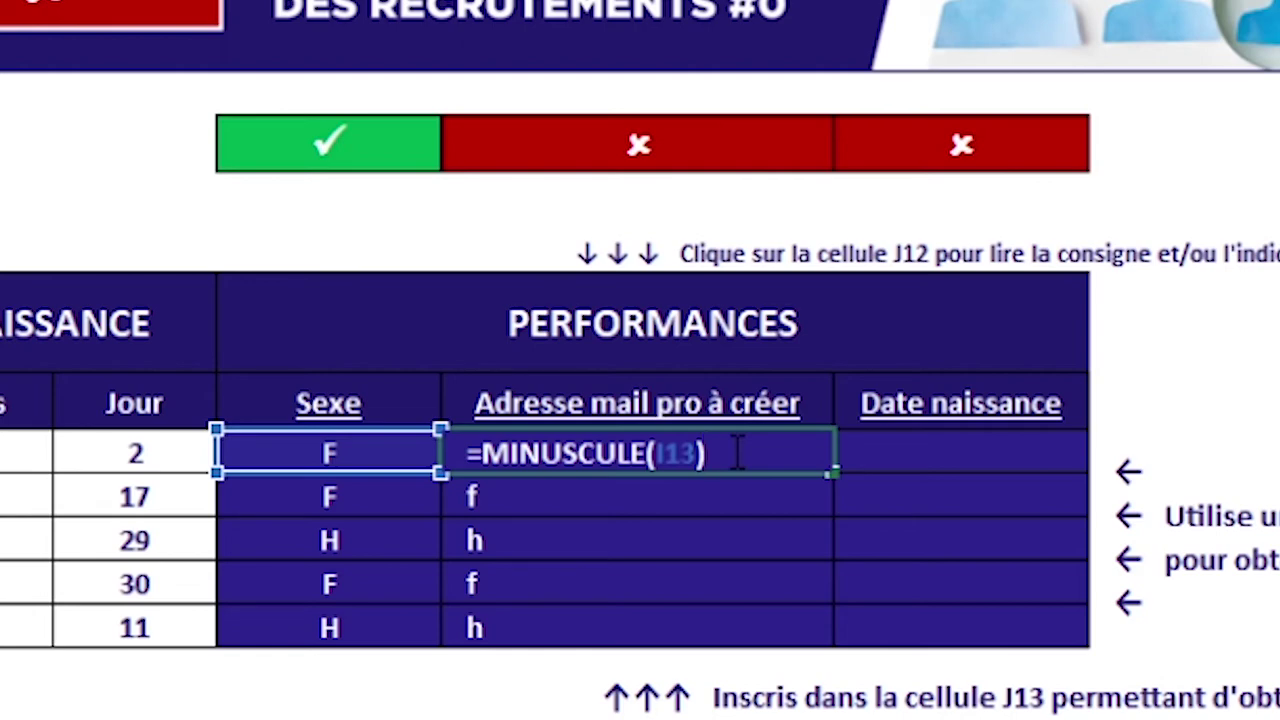
pyautogui.write('&')
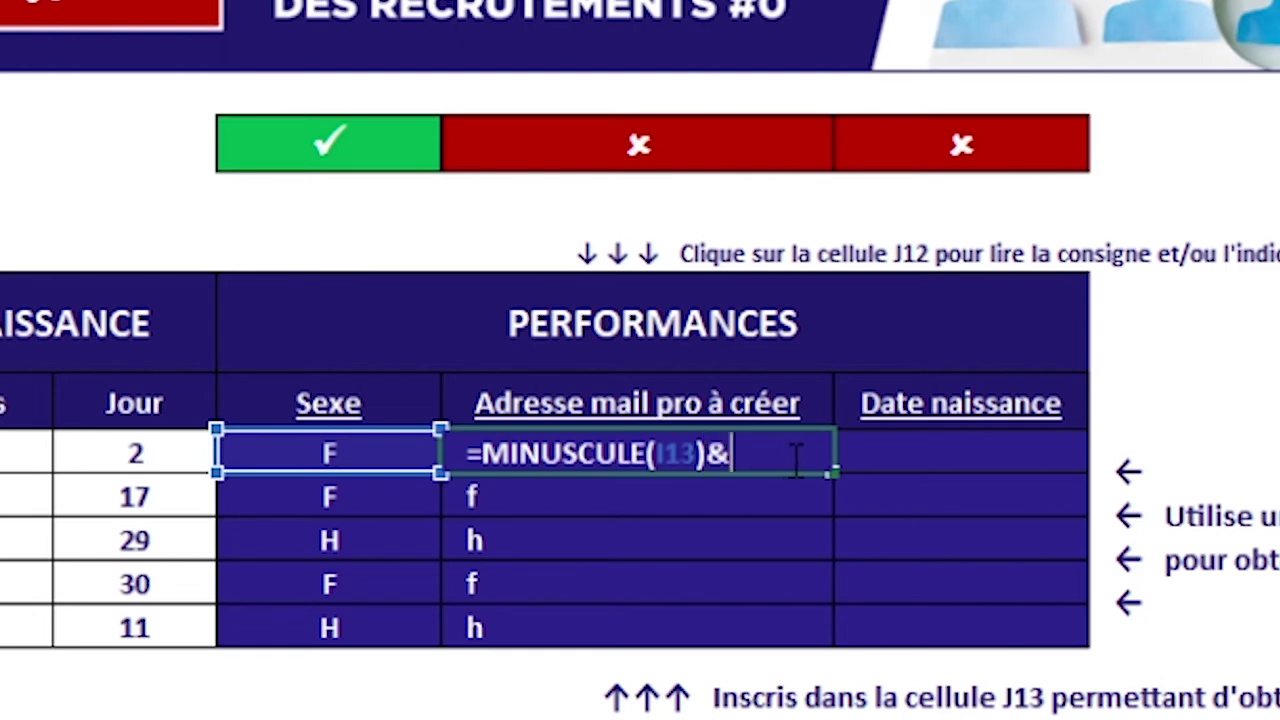
pyautogui.write('"')
pyautogui.write('.')
pyautogui.write('"')
pyautogui.press('Return')
pyautogui.click(825, 452)
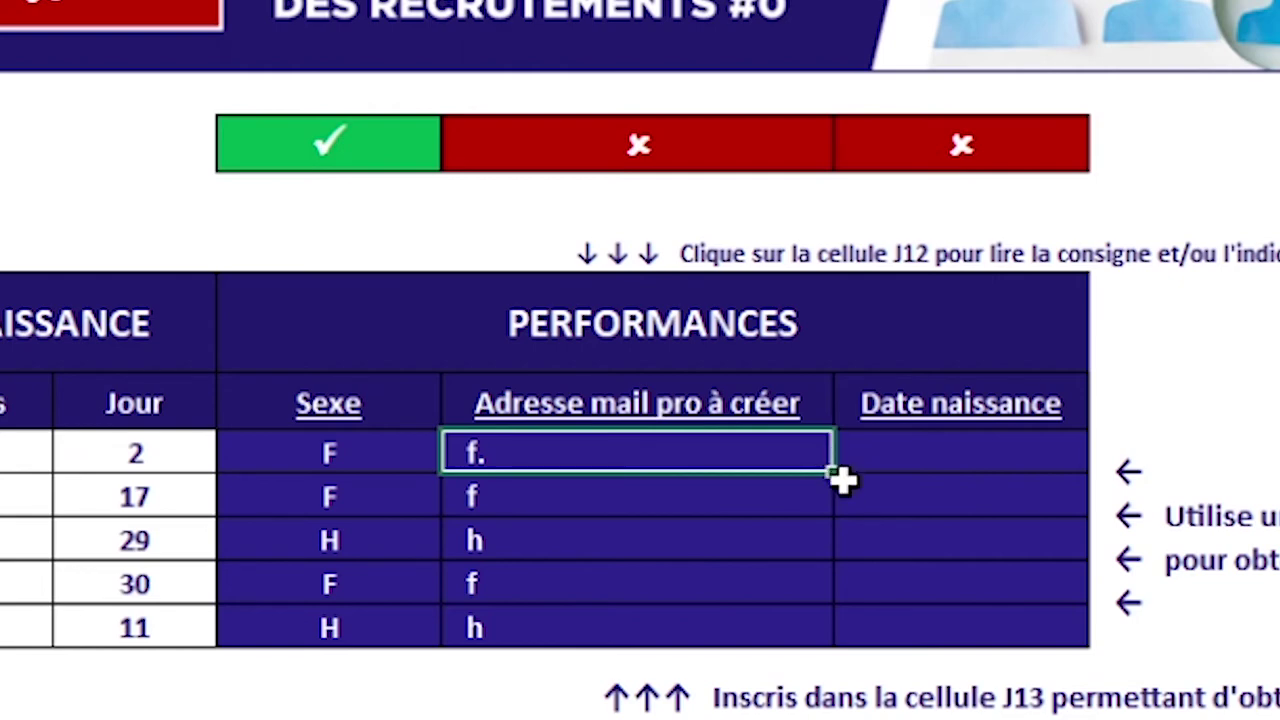
pyautogui.moveTo(838, 478); pyautogui.dragTo(820, 640)
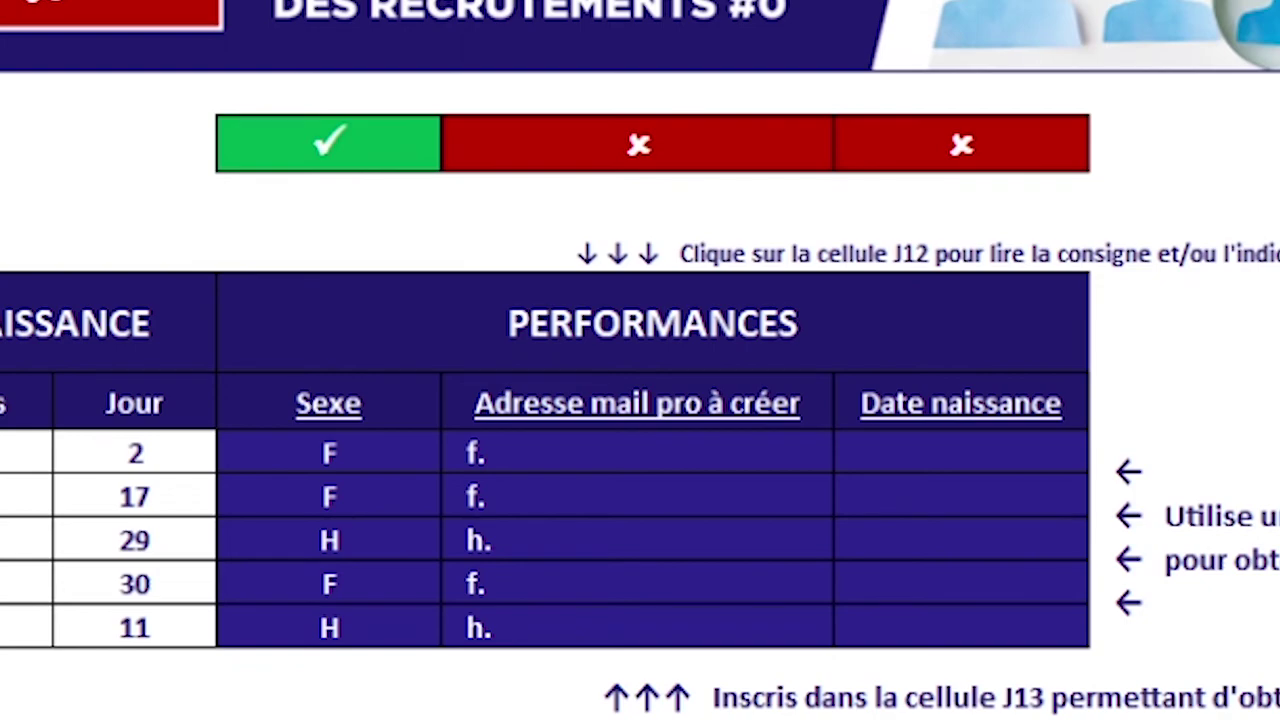
# - Append the first-name cell D13 to the J13 e-mail formula with &
pyautogui.doubleClick(586, 452)
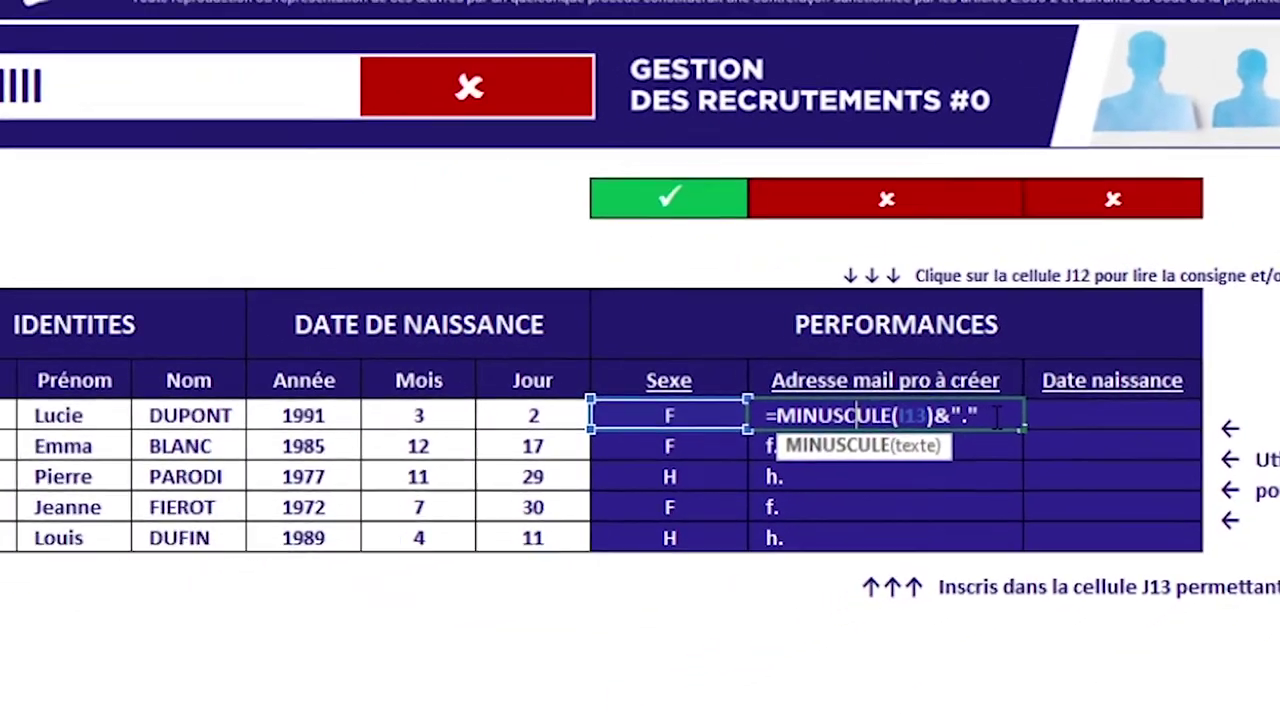
pyautogui.click(1052, 405)
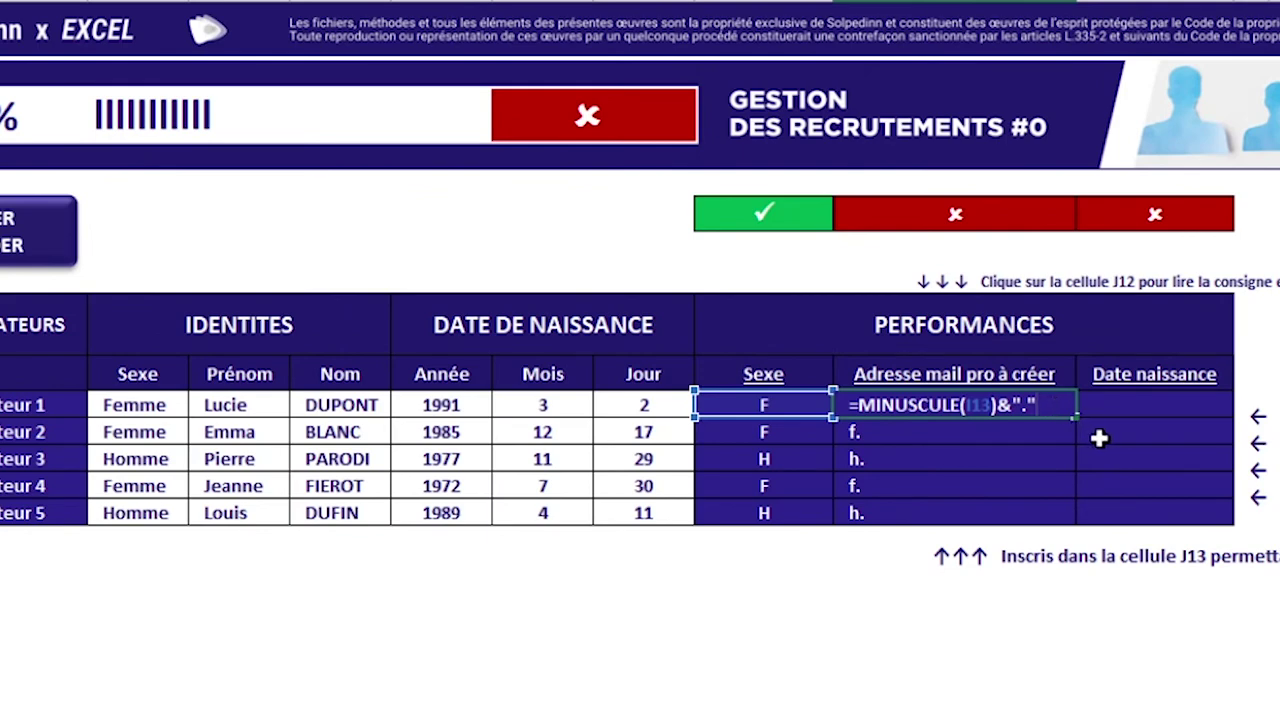
pyautogui.write('&')
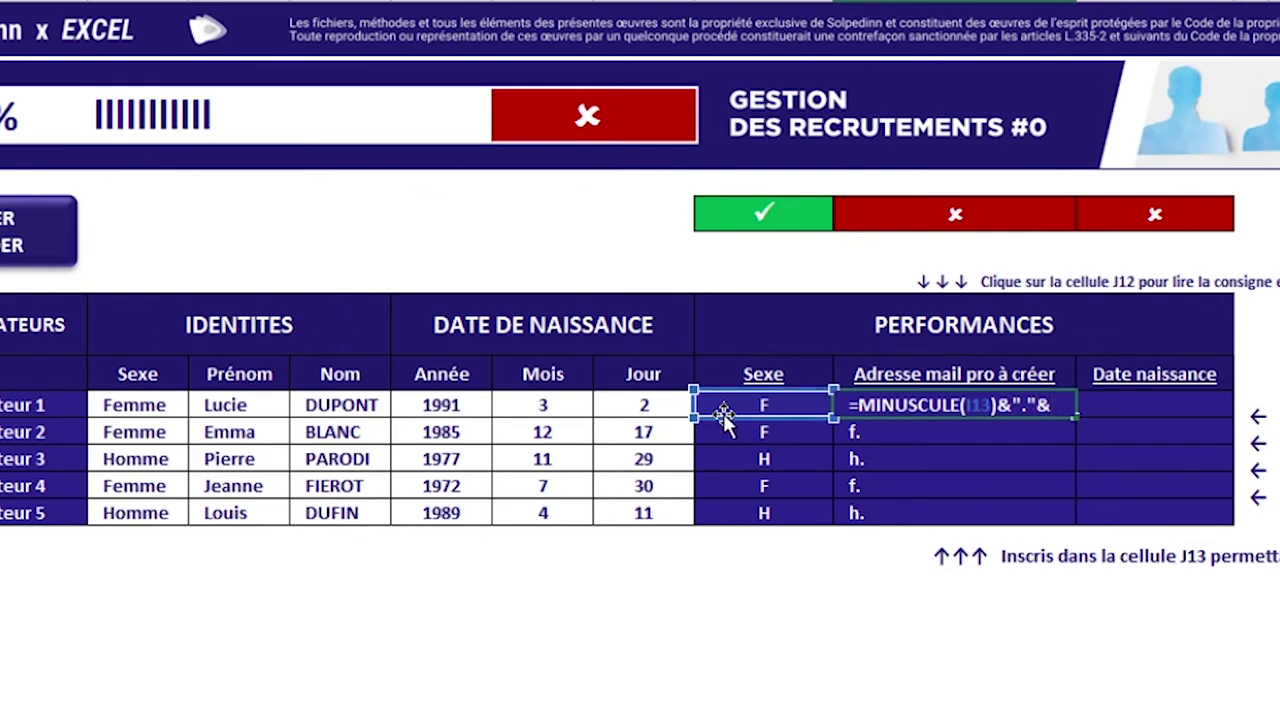
pyautogui.click(235, 405)
pyautogui.press('Return')
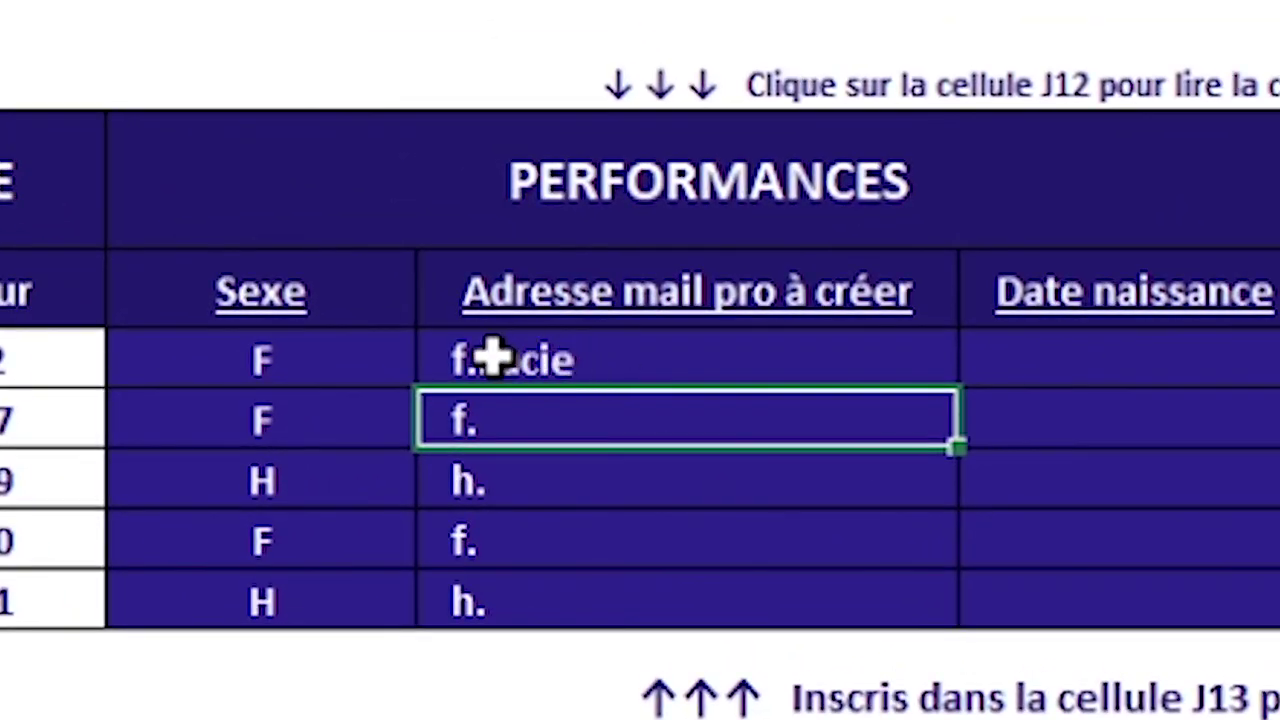
# - Replace D13 with MINUSCULE(D13), fill down to J17, and run the correction check
pyautogui.doubleClick(640, 357)
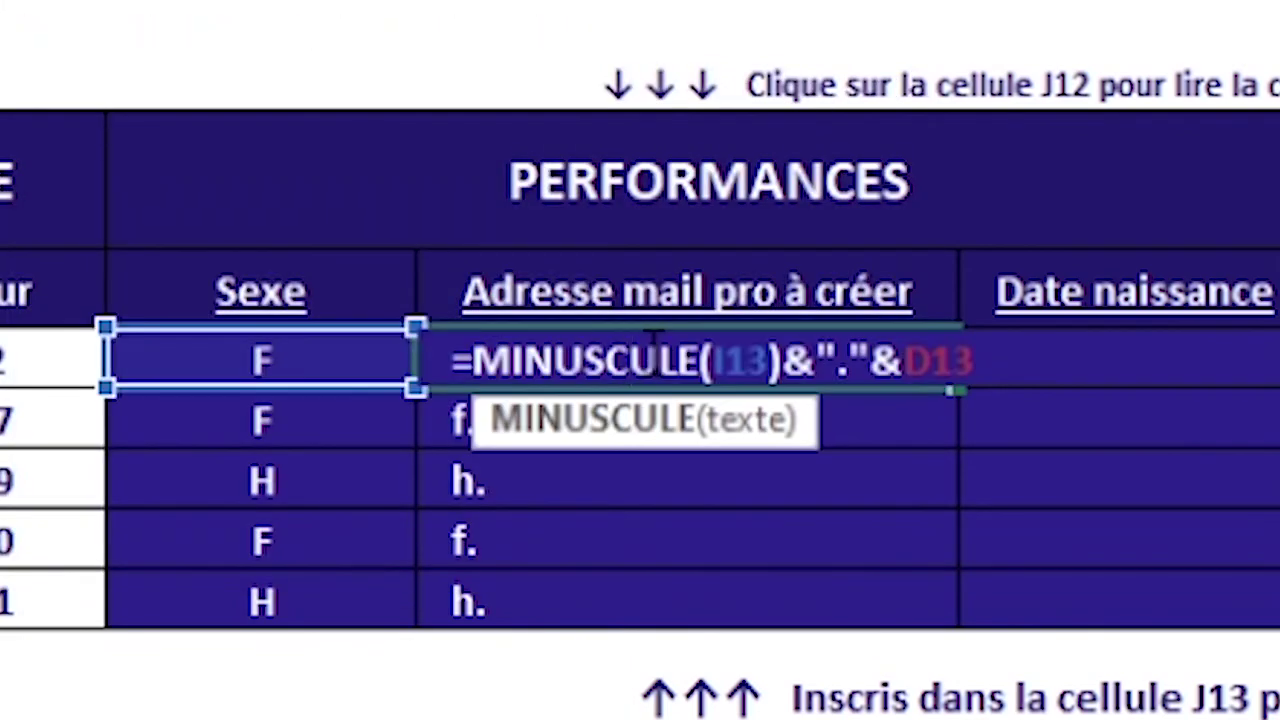
pyautogui.doubleClick(932, 362)
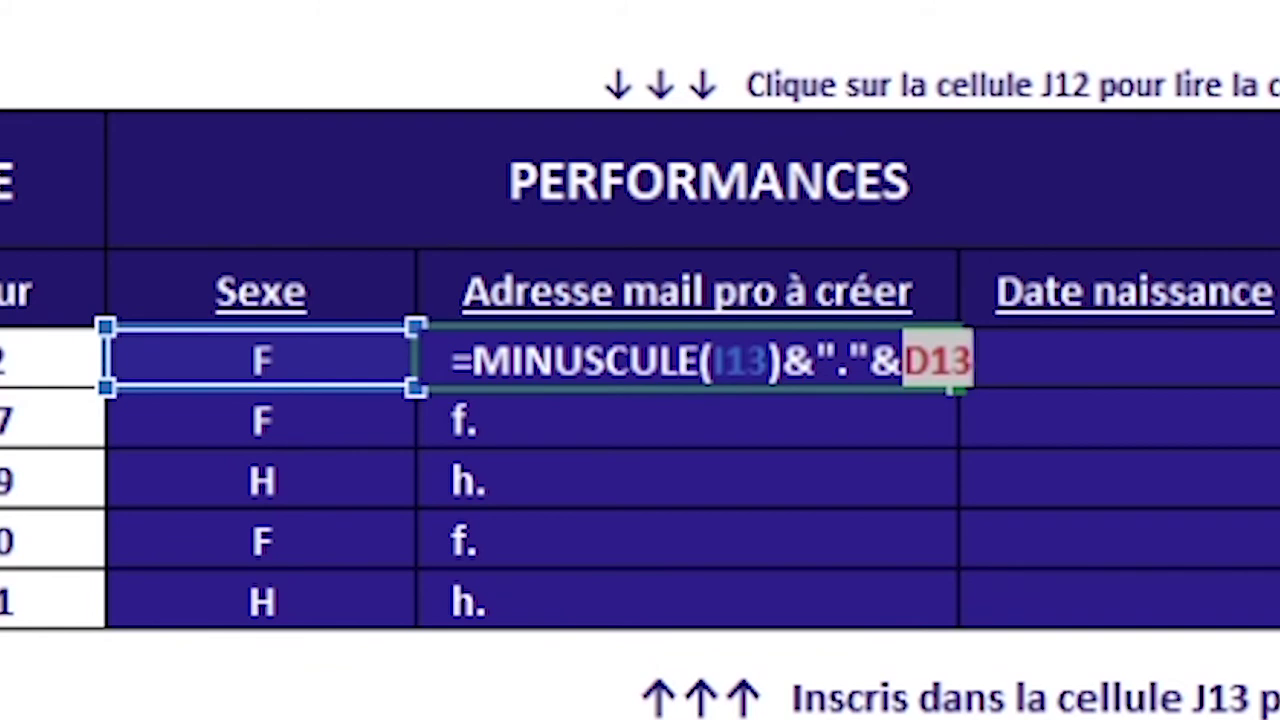
pyautogui.press('BackSpace')
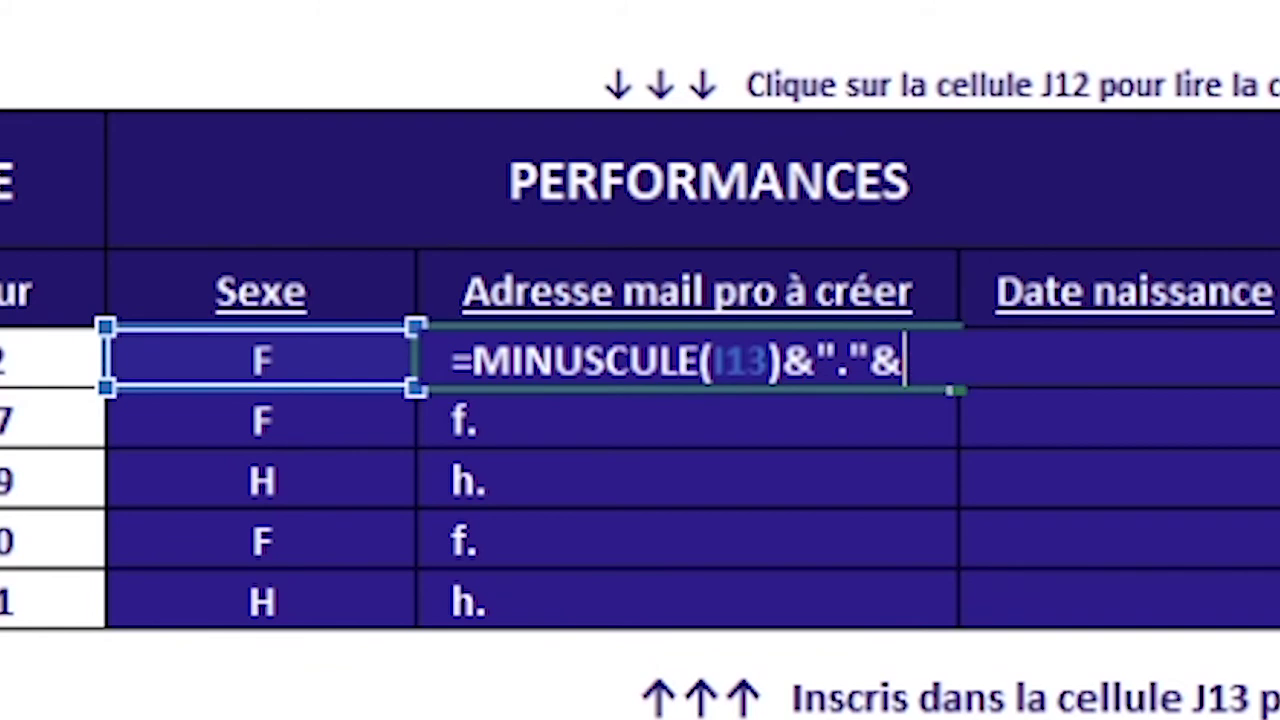
pyautogui.write('MINU')
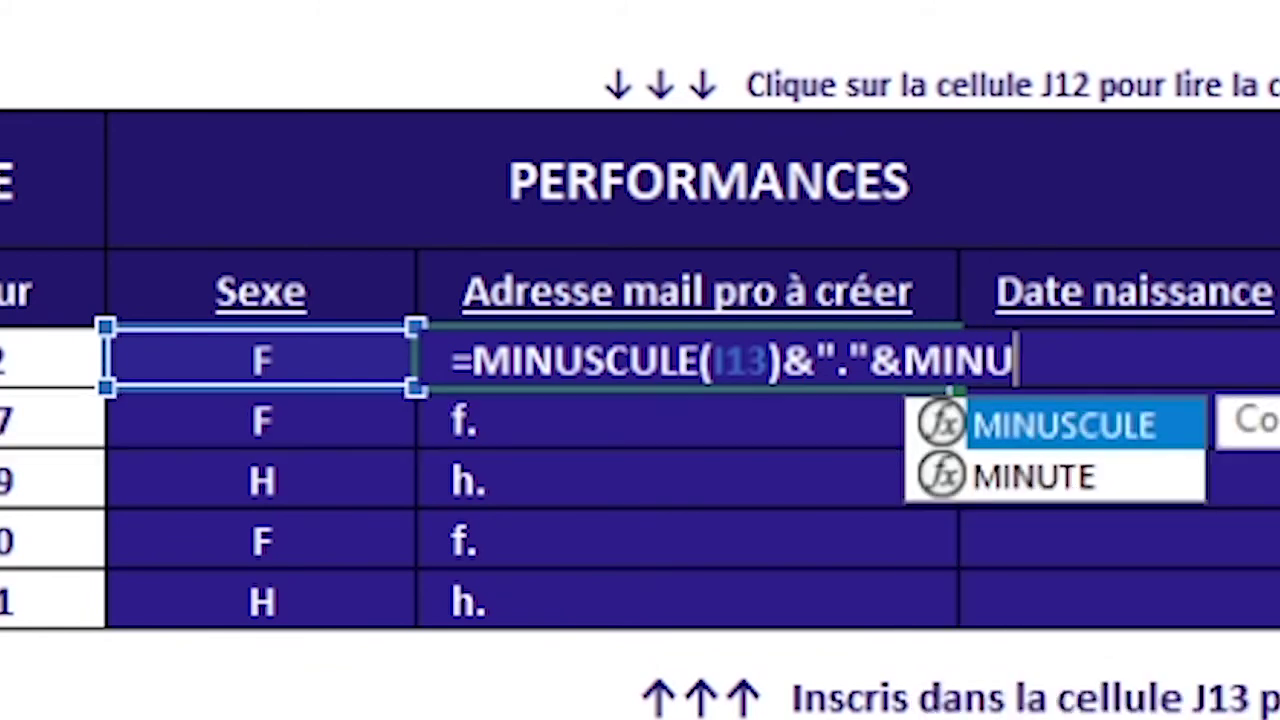
pyautogui.press('Tab')
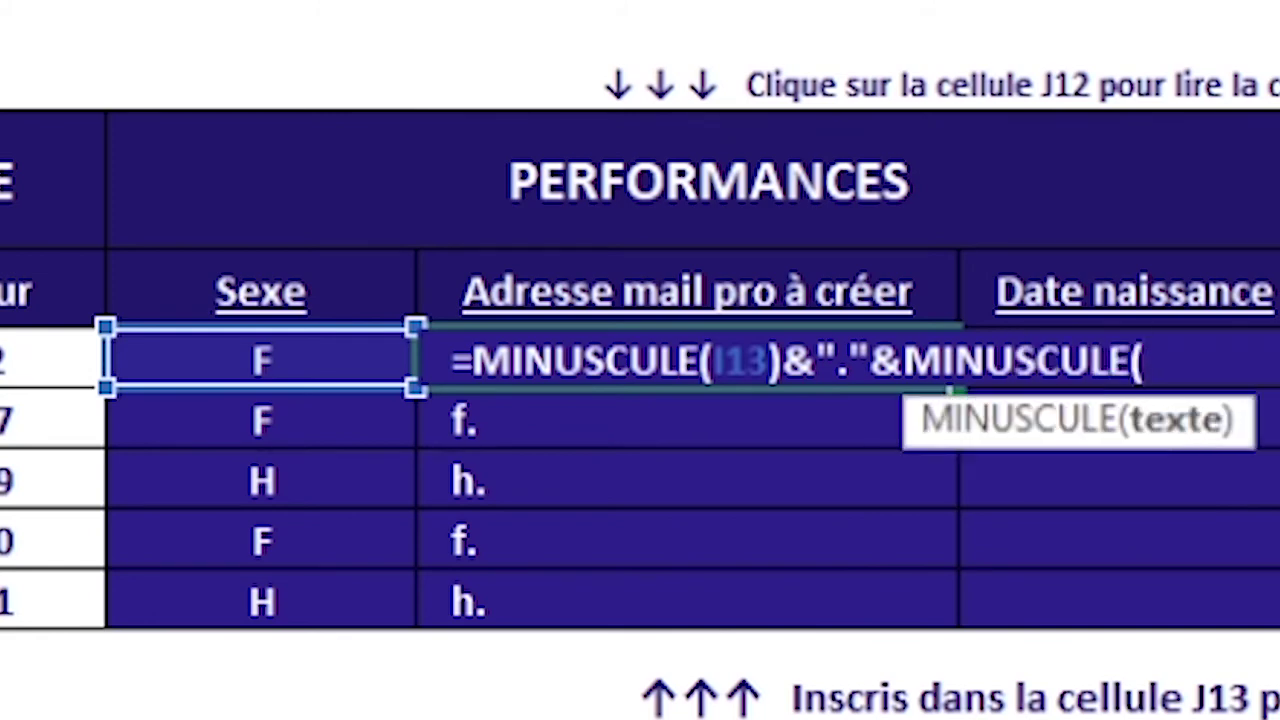
pyautogui.write('D13')
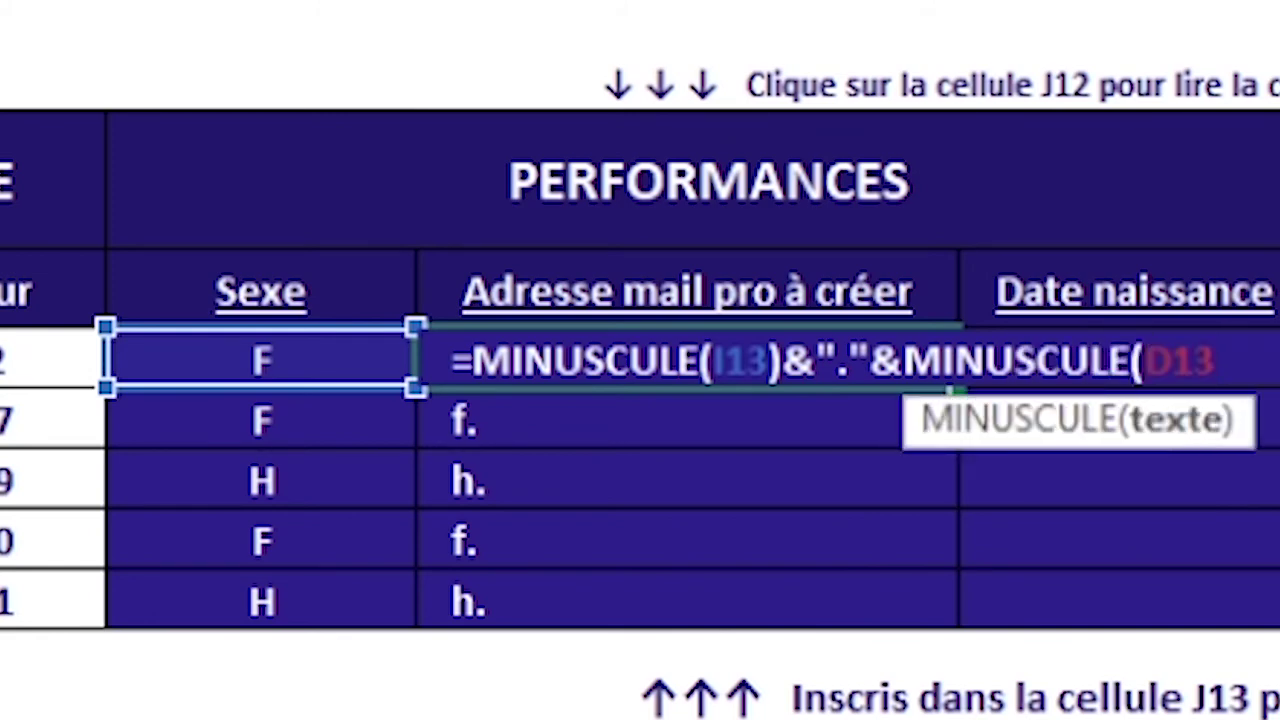
pyautogui.write(')')
pyautogui.press('Return')
pyautogui.press('Up')
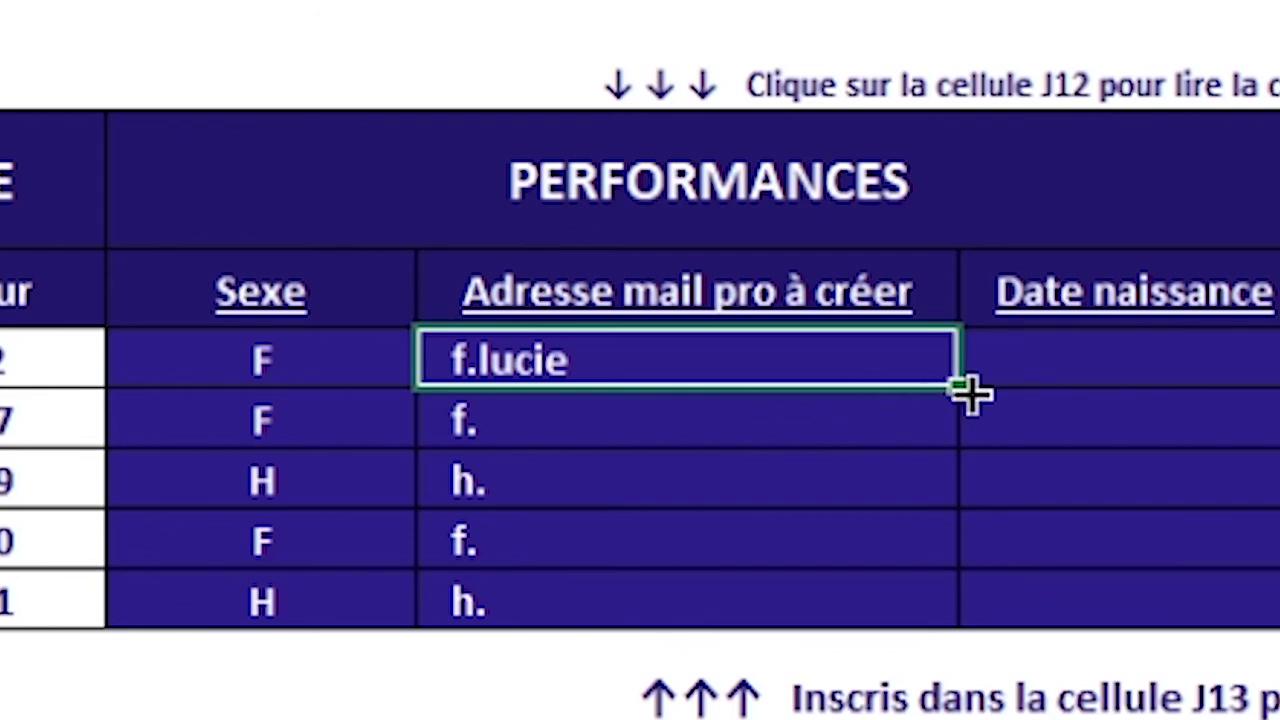
pyautogui.doubleClick(957, 386)
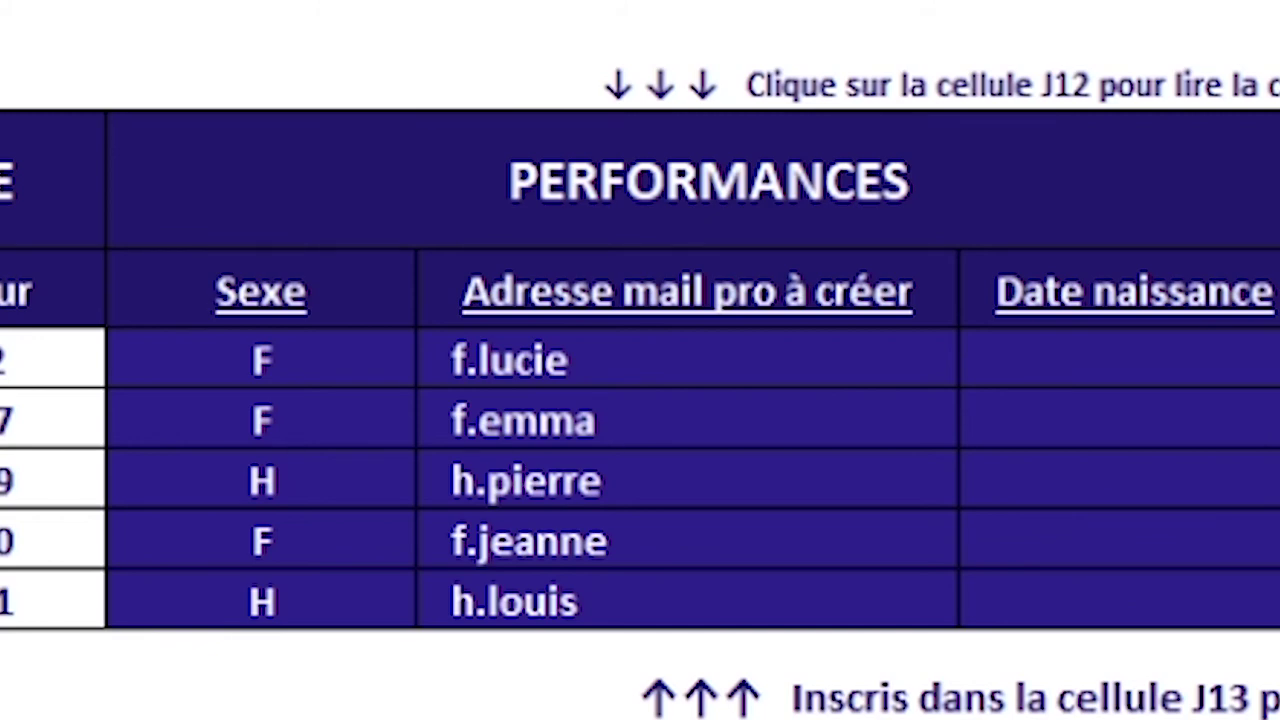
pyautogui.click(640, 362)
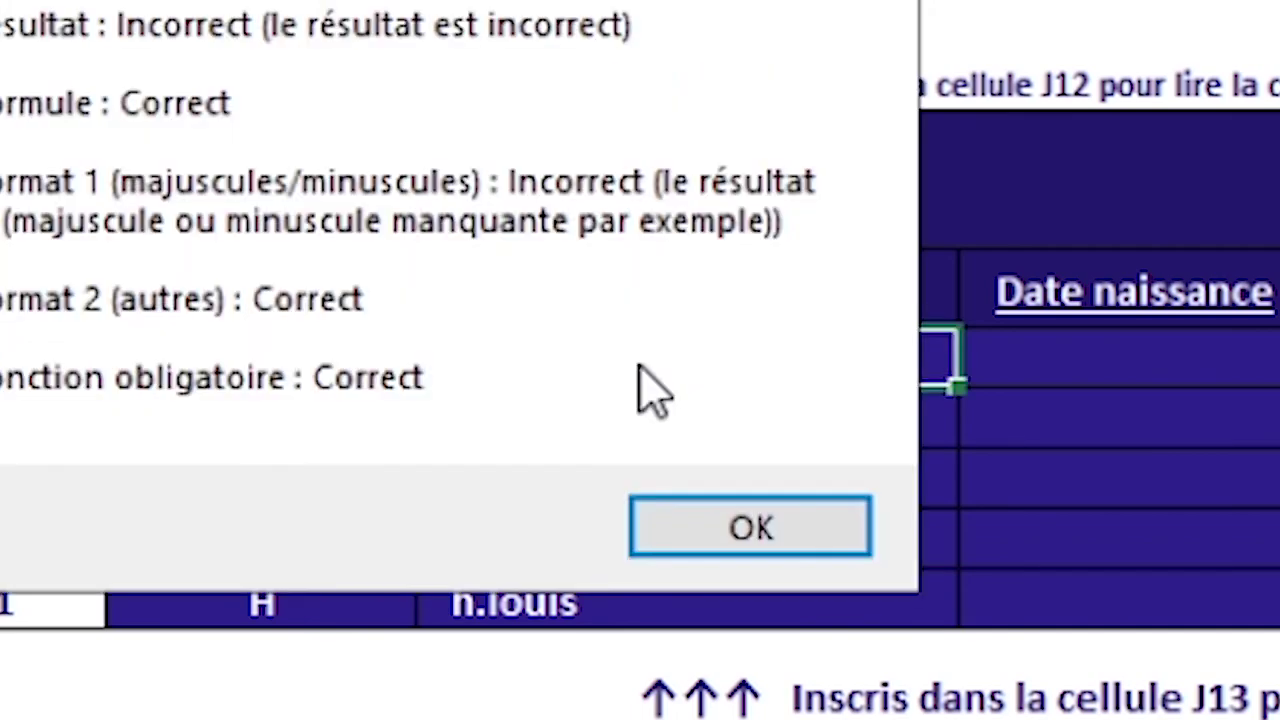
# - Append &"." and the lowercase last name via MINUSCULE, then fill down all five rows
pyautogui.press('Return')
pyautogui.doubleClick(640, 362)
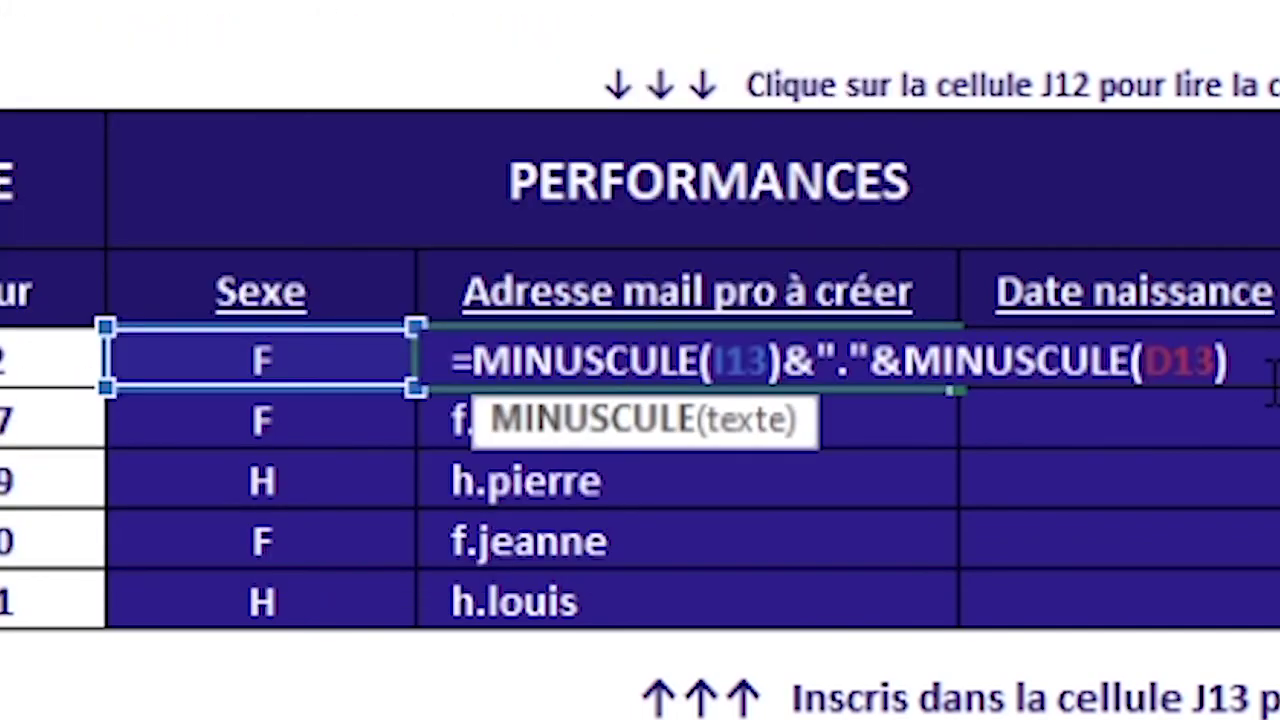
pyautogui.press('End')
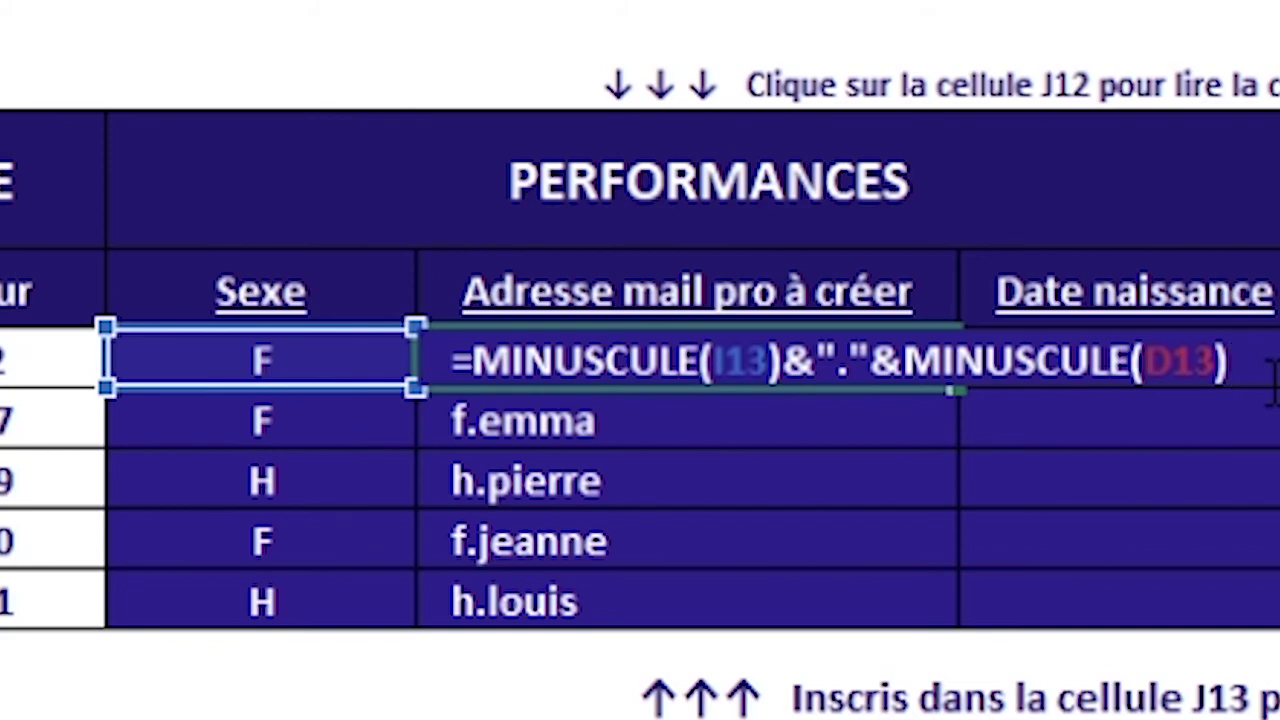
pyautogui.write('&')
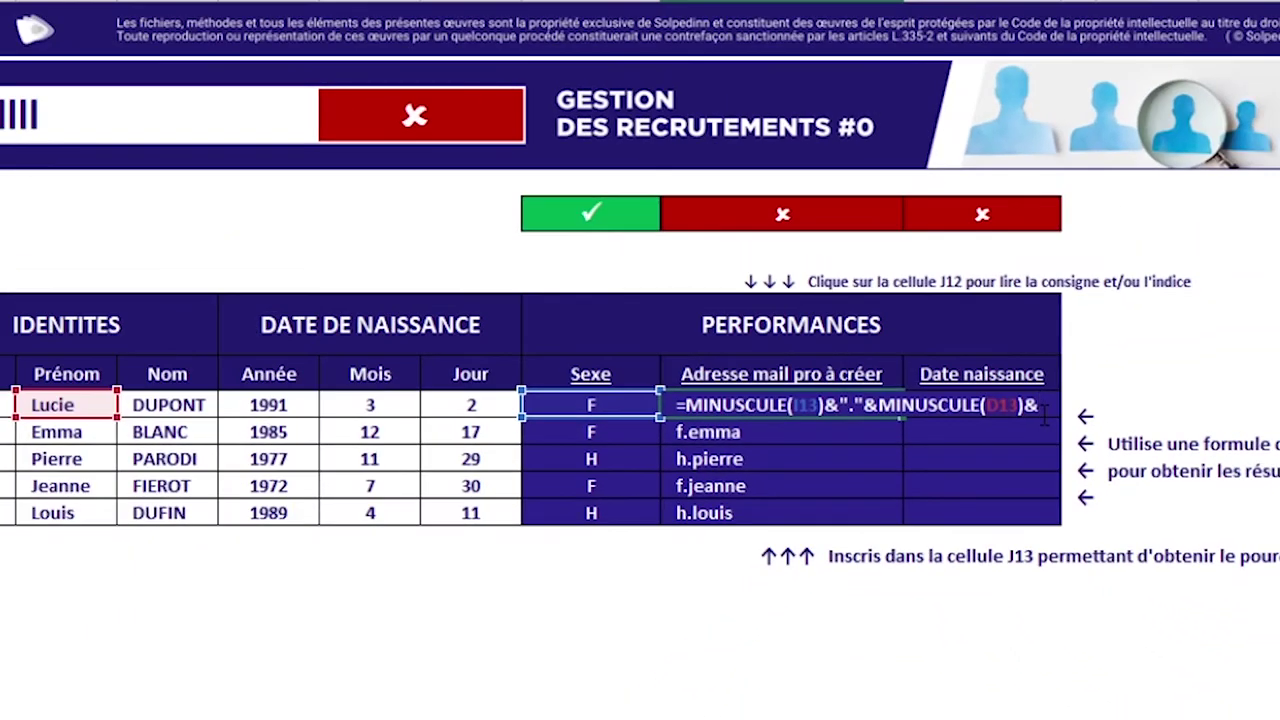
pyautogui.write('"."')
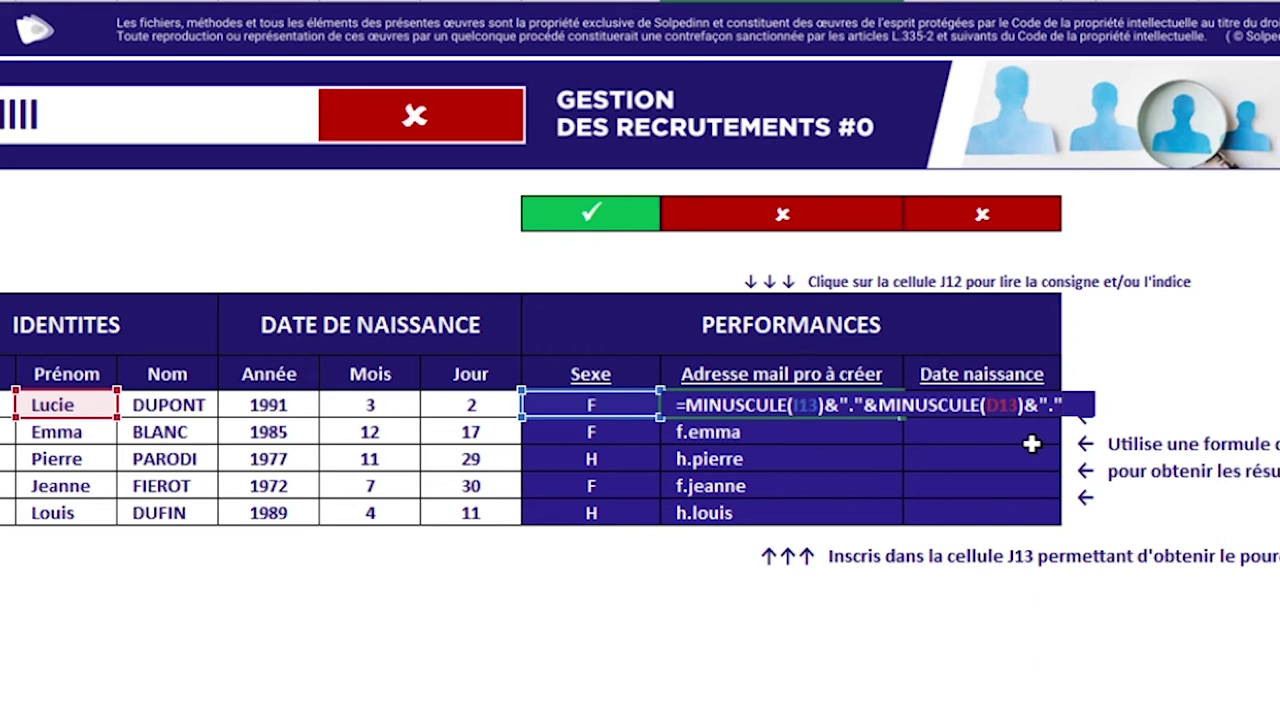
pyautogui.write('&')
pyautogui.write('MINU')
pyautogui.press('Tab')
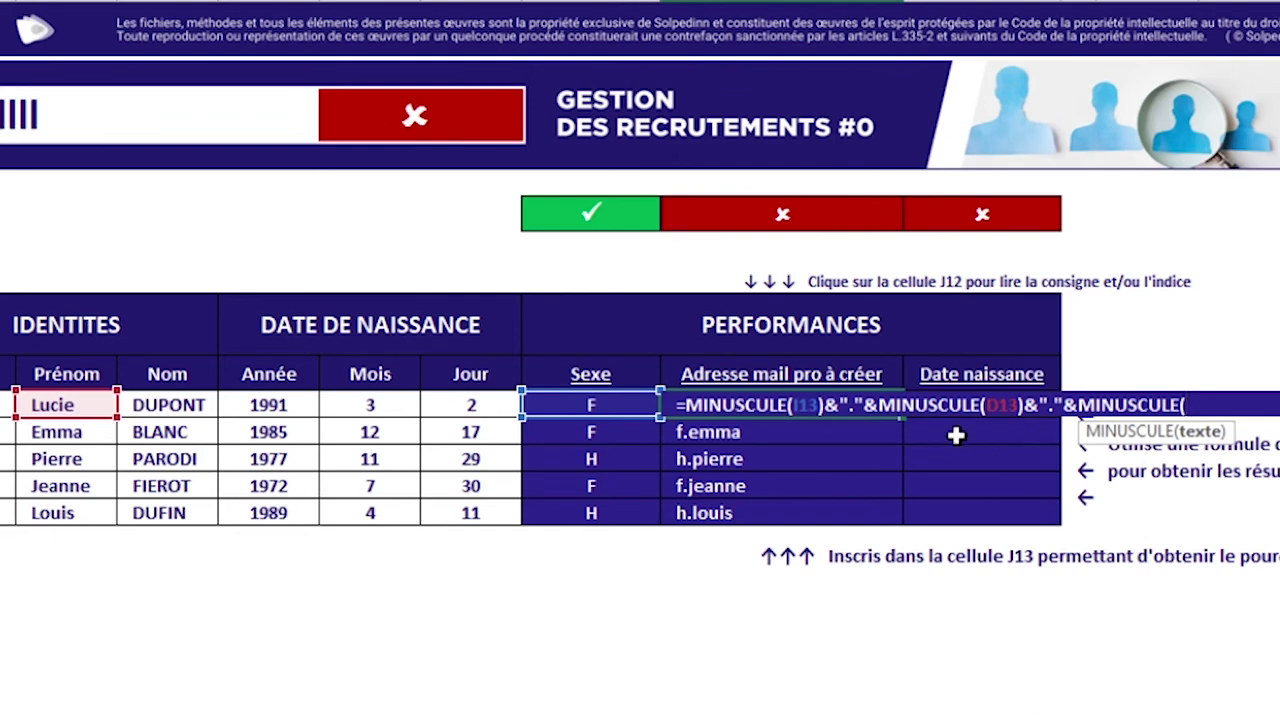
pyautogui.click(155, 402)
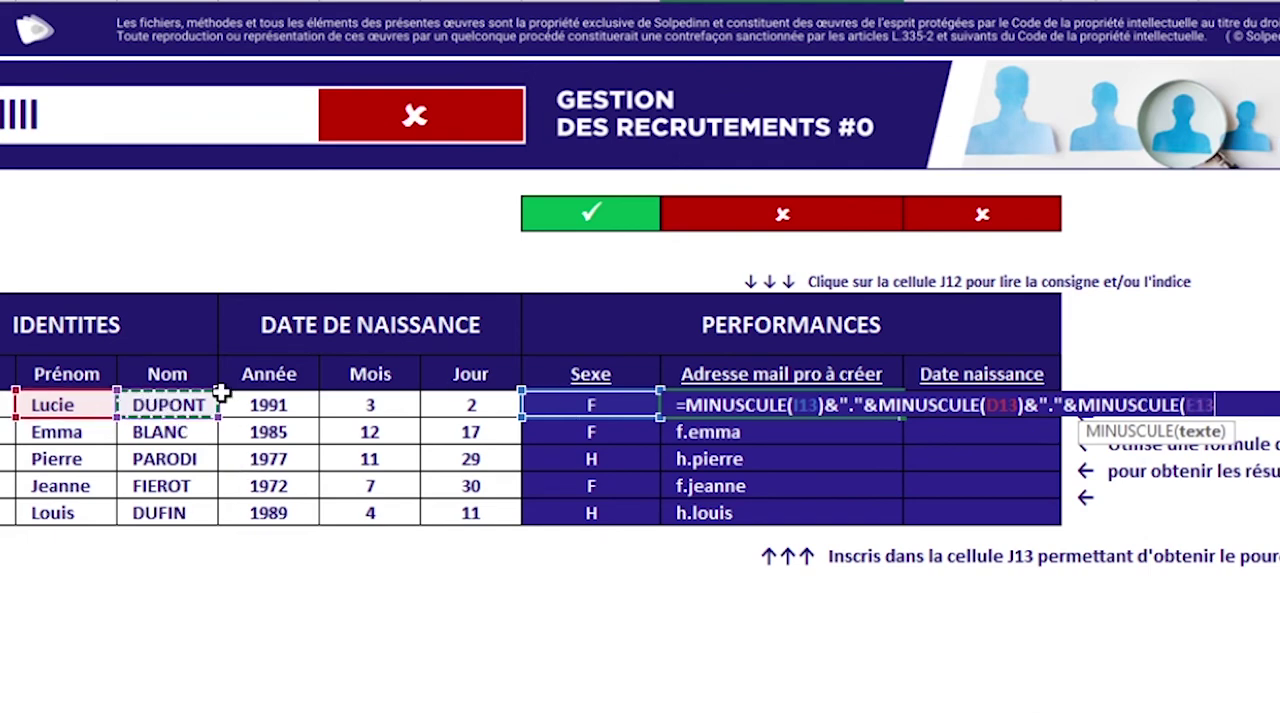
pyautogui.write(')')
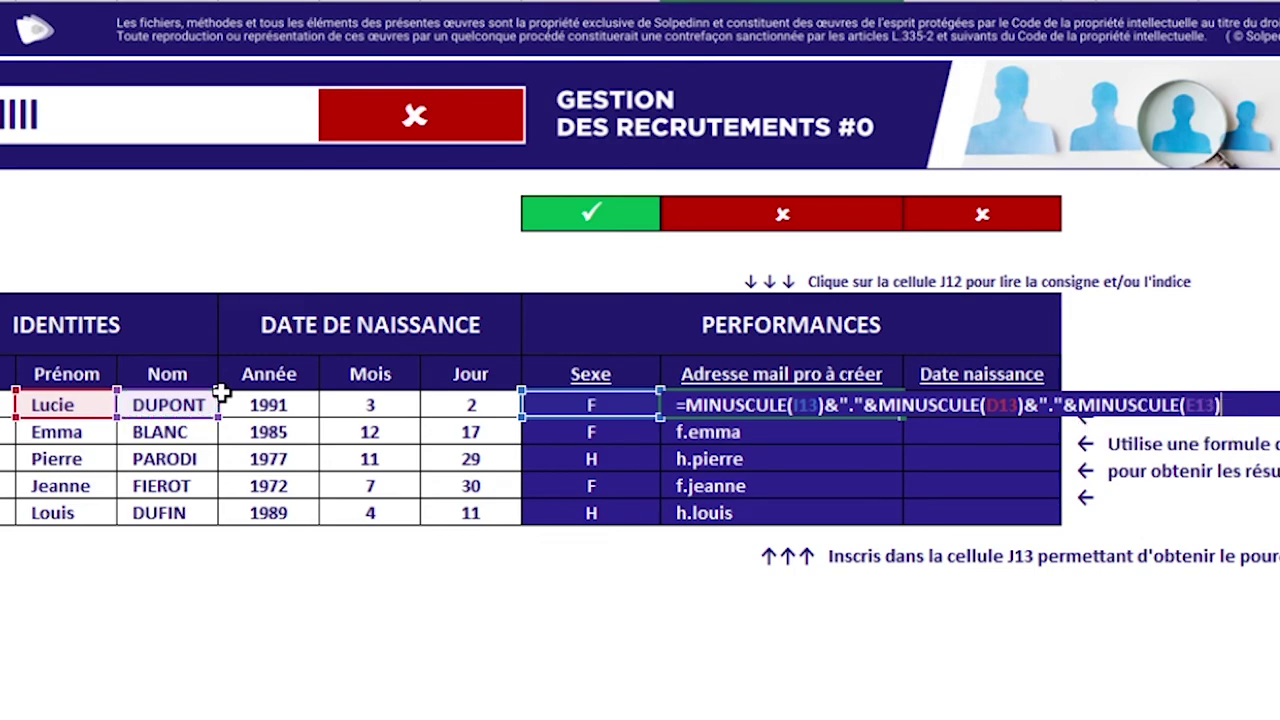
pyautogui.press('Return')
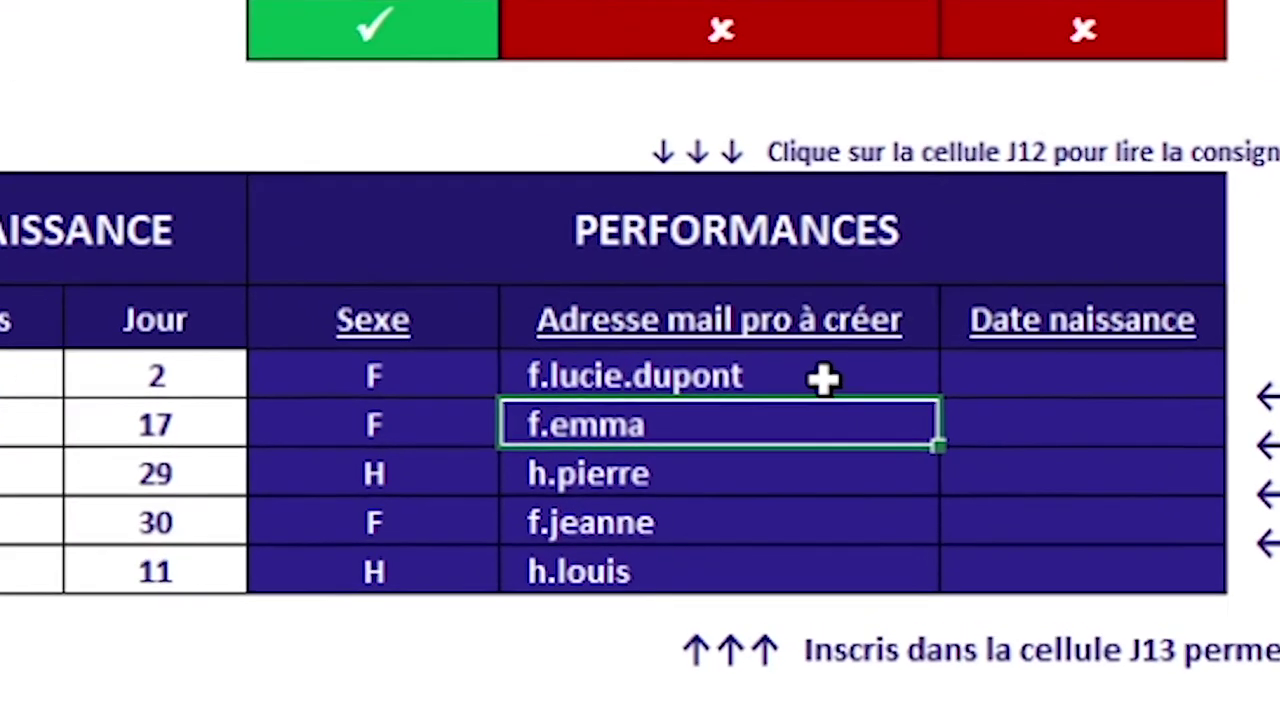
pyautogui.click(835, 404)
pyautogui.doubleClick(962, 396)
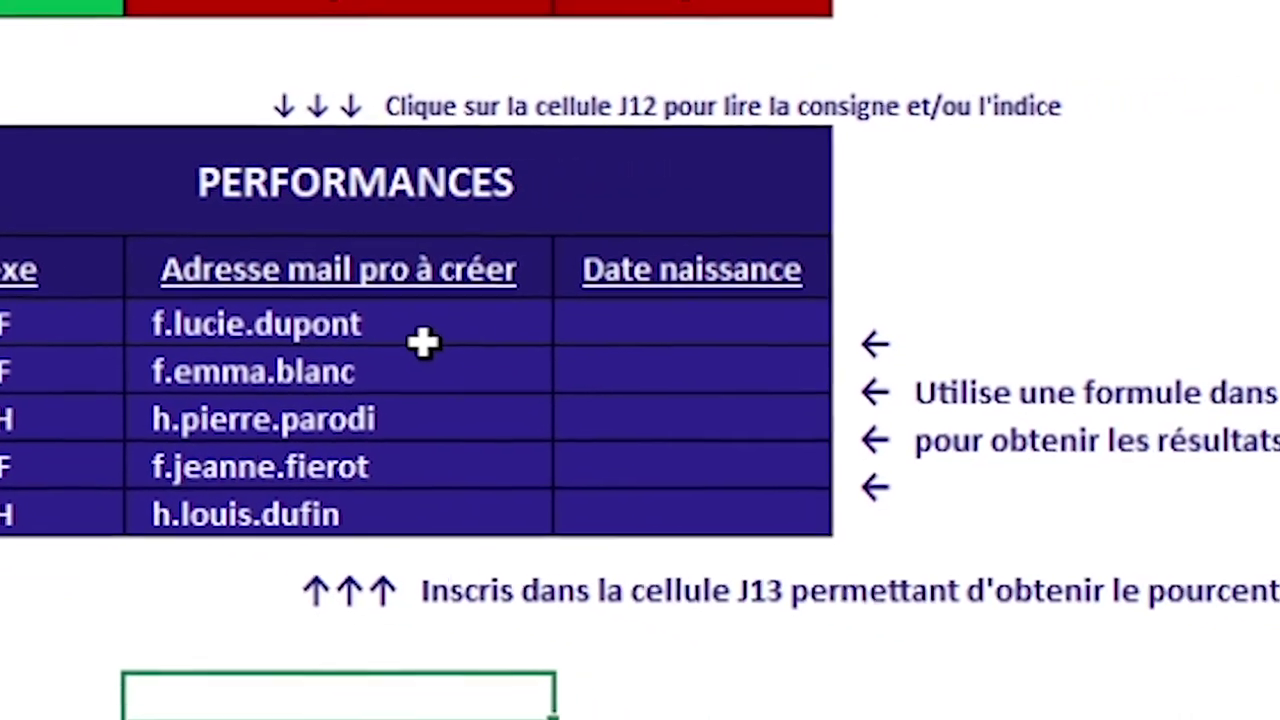
pyautogui.click(286, 320)
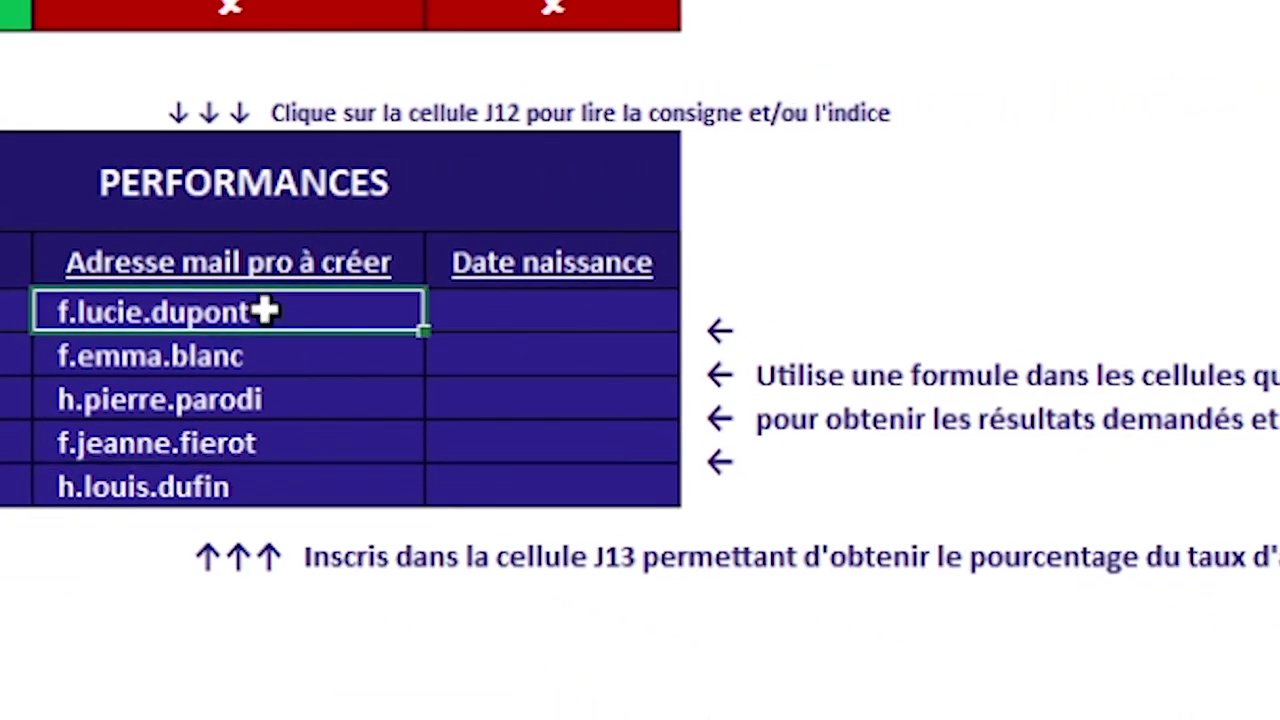
pyautogui.doubleClick(264, 311)
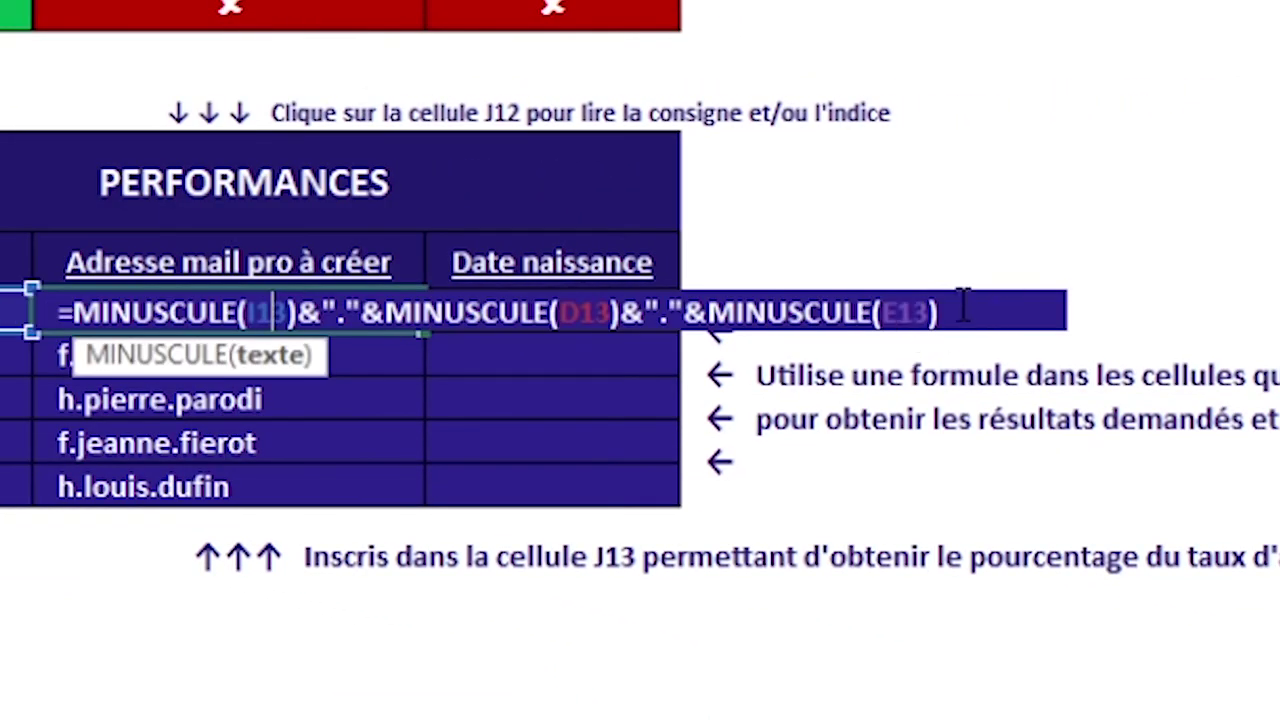
pyautogui.write('&')
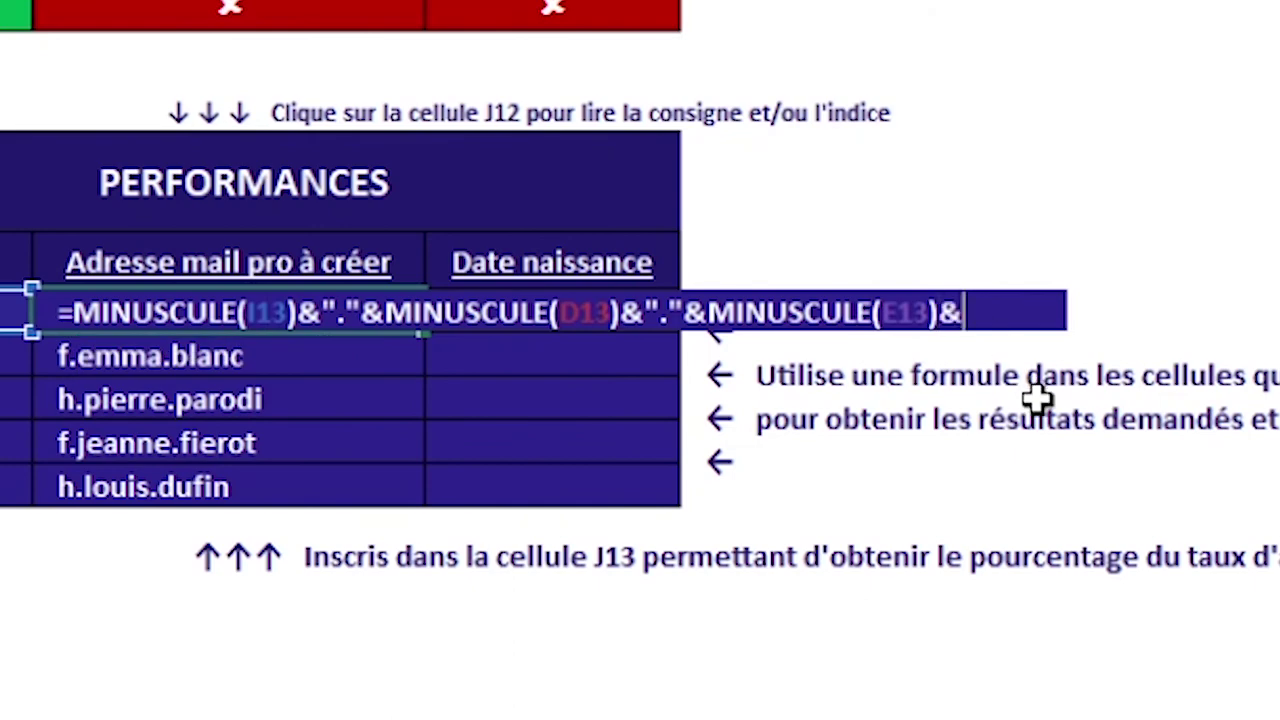
pyautogui.write('"')
pyautogui.write('@')
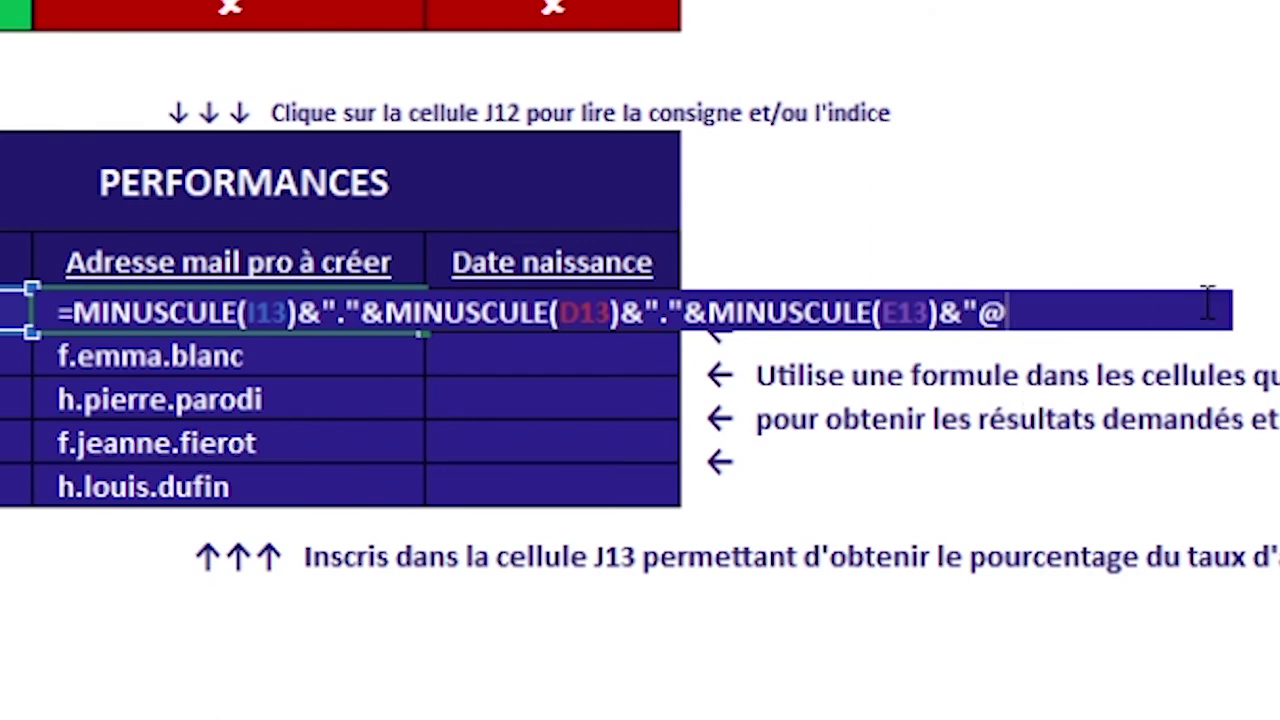
pyautogui.write('pap.com"')
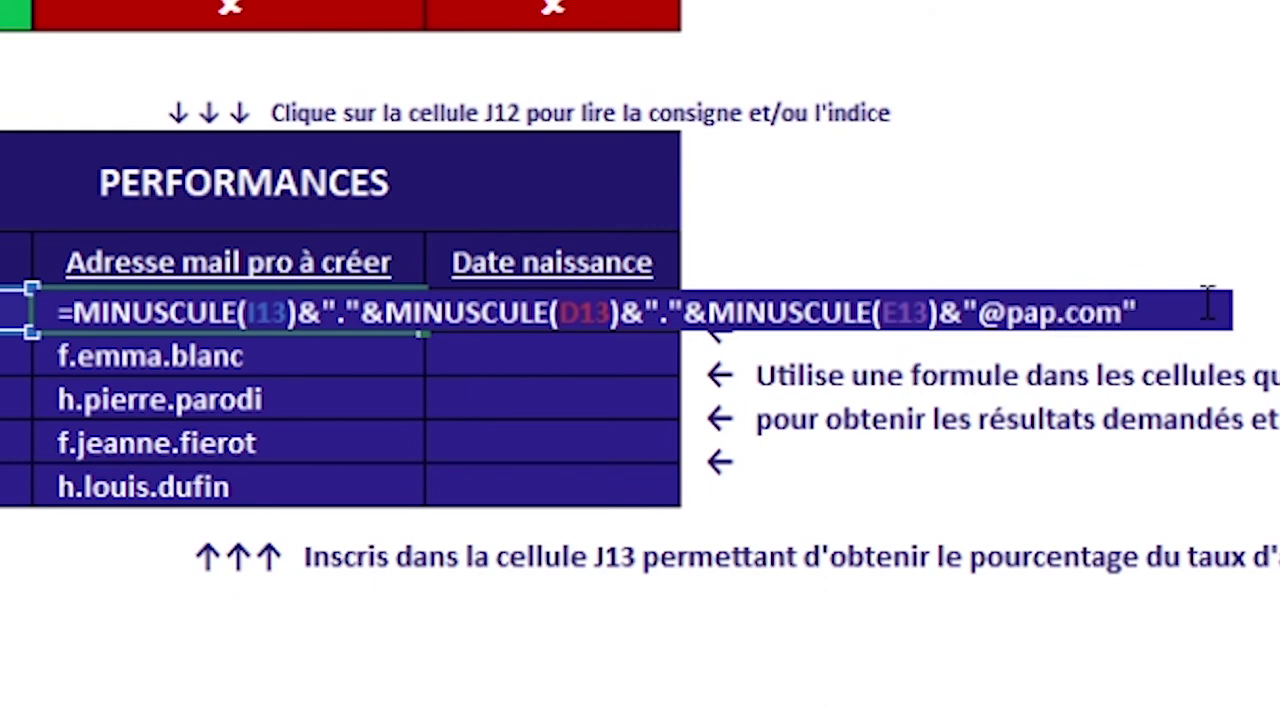
pyautogui.press('Return')
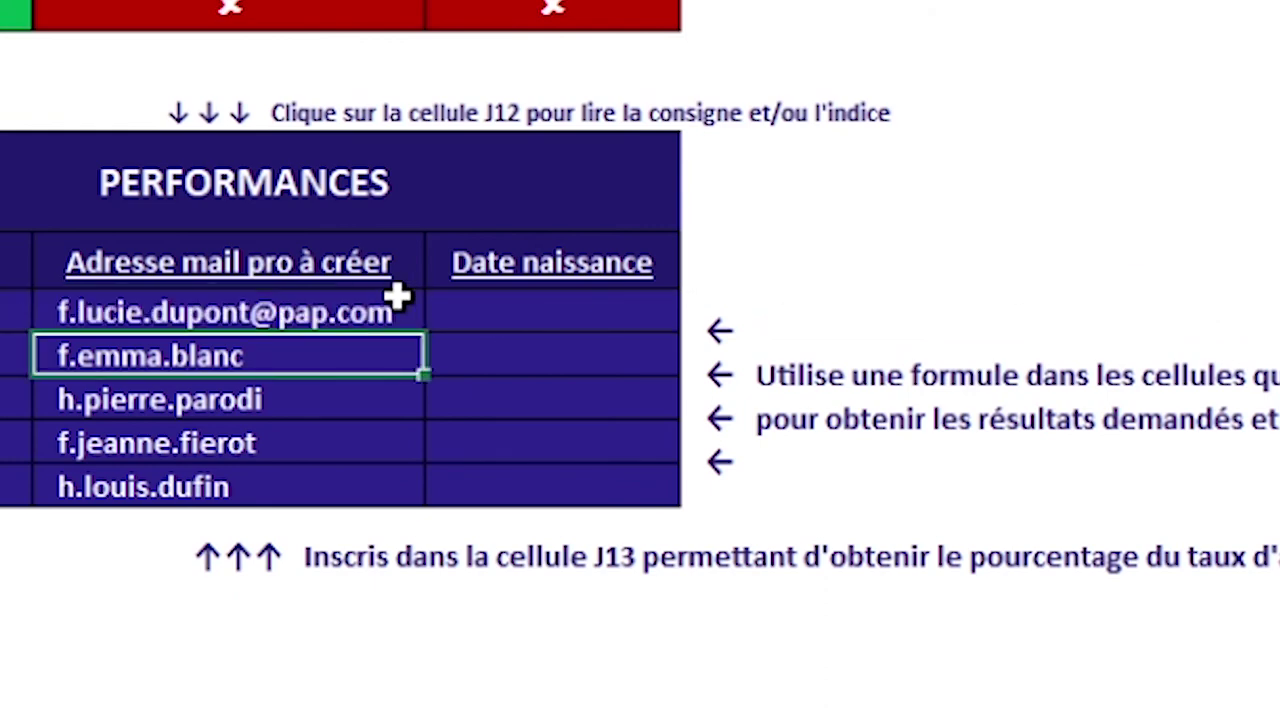
pyautogui.click(373, 317)
pyautogui.doubleClick(420, 337)
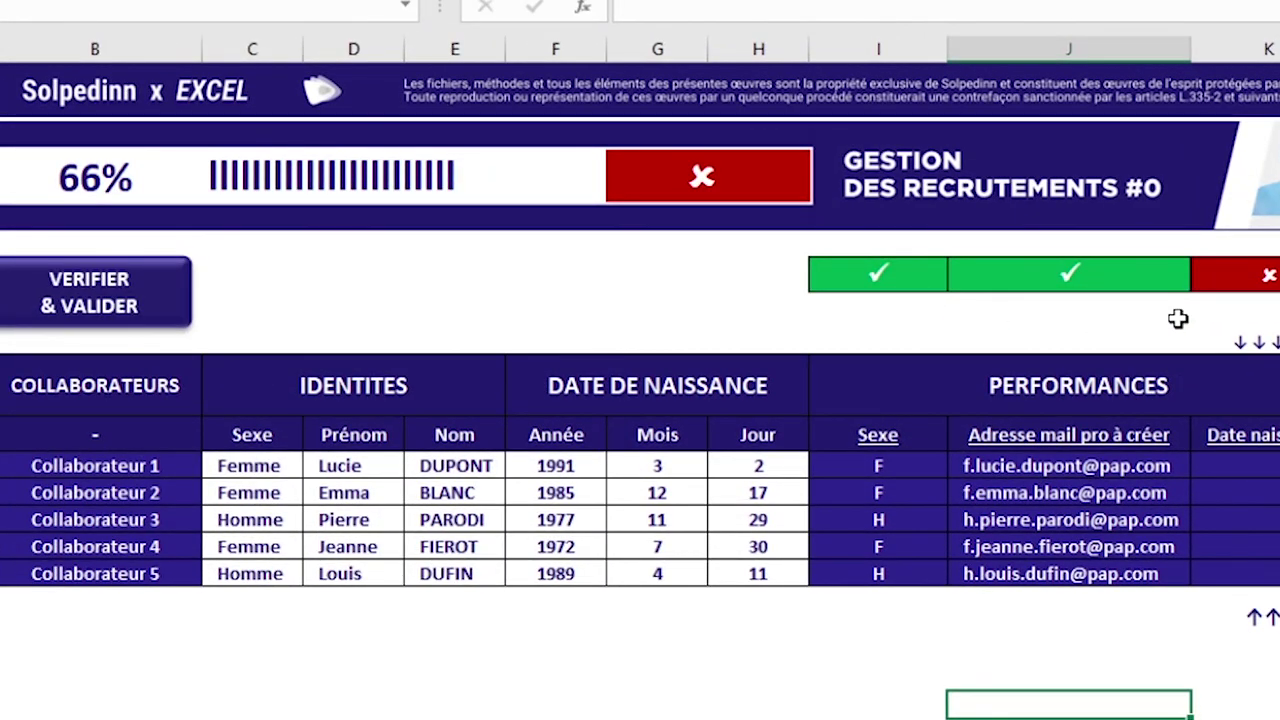
pyautogui.click(1245, 466)
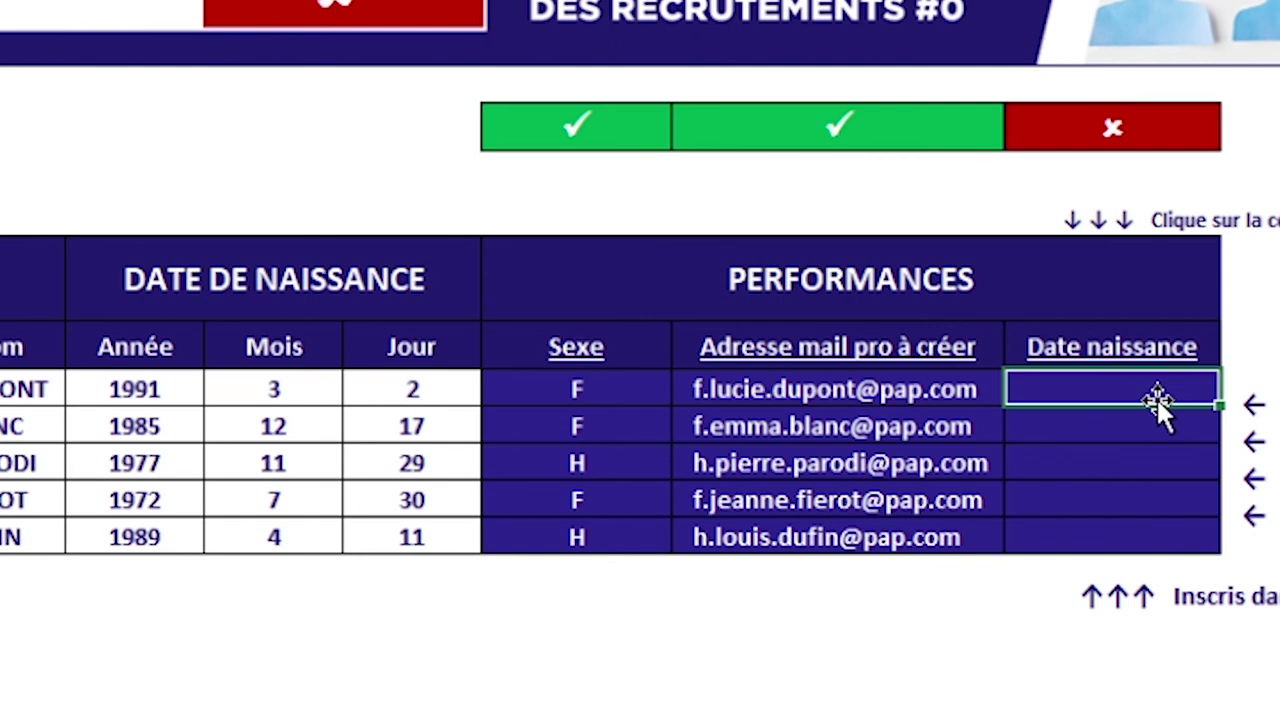
# - Enter =DATE(F13;G13;H13) in the first Date naissance cell, giving 02/03/1991
pyautogui.write('=')
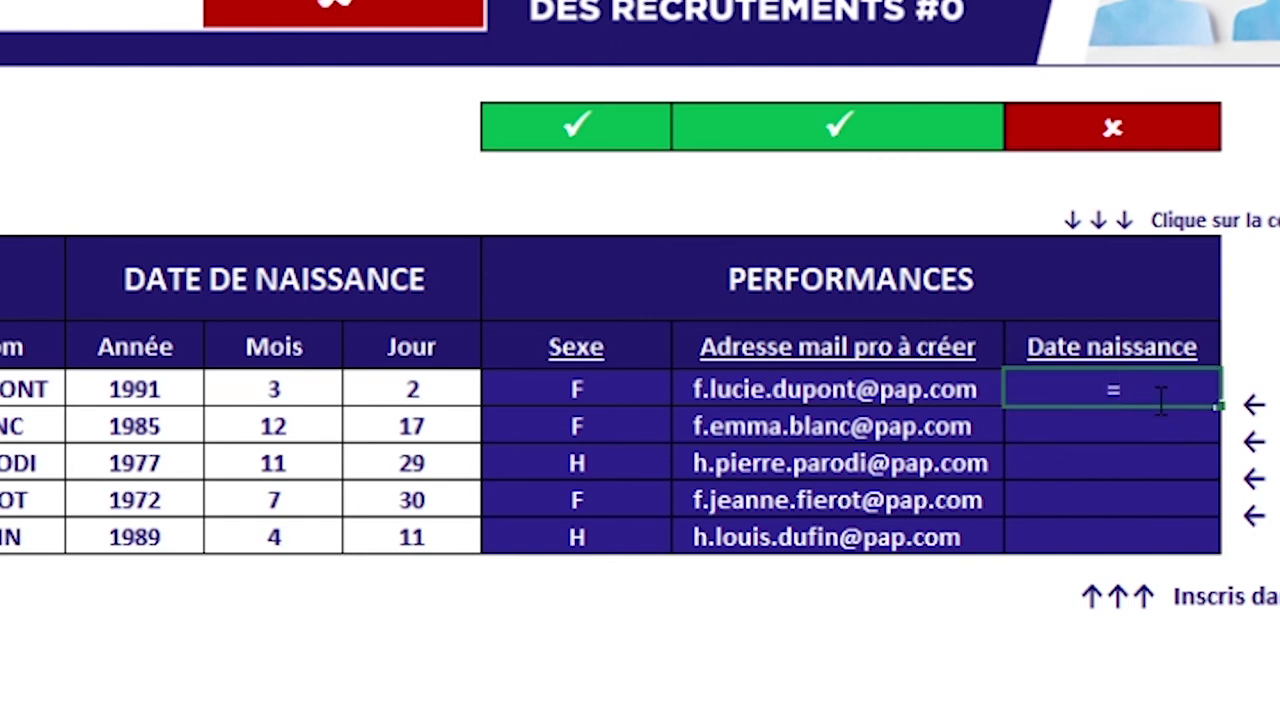
pyautogui.write('DATE')
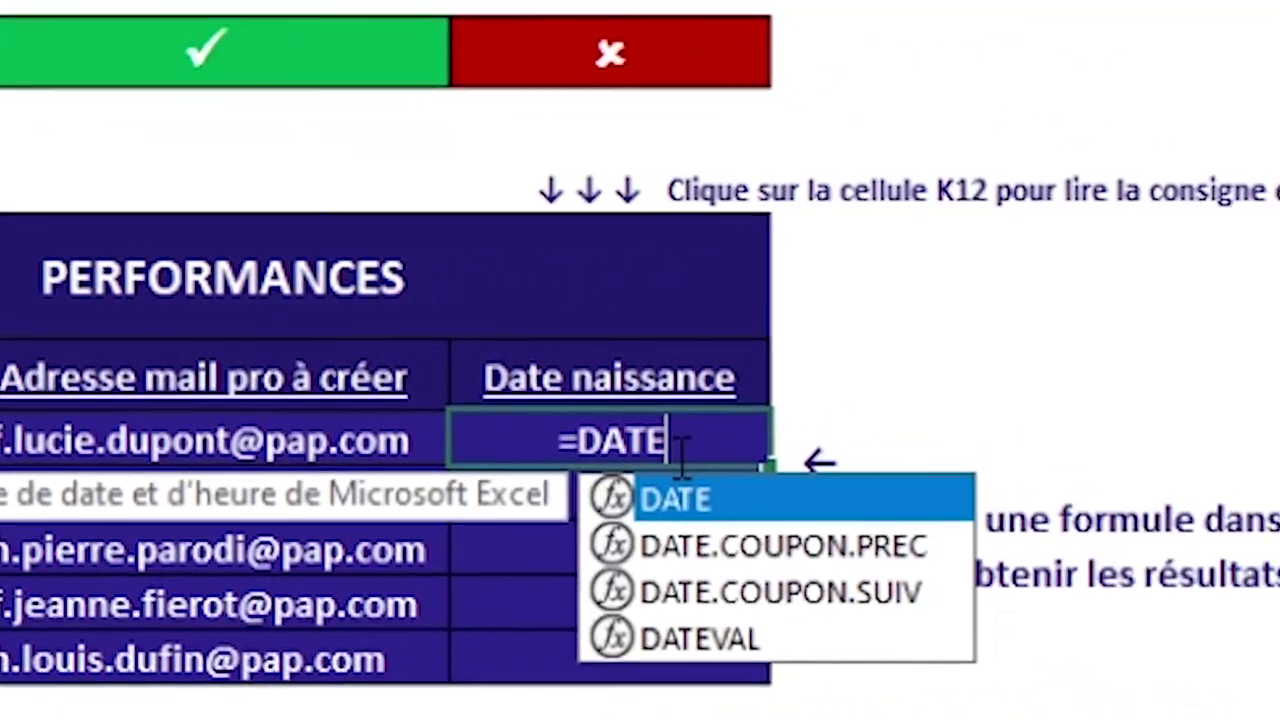
pyautogui.write('(')
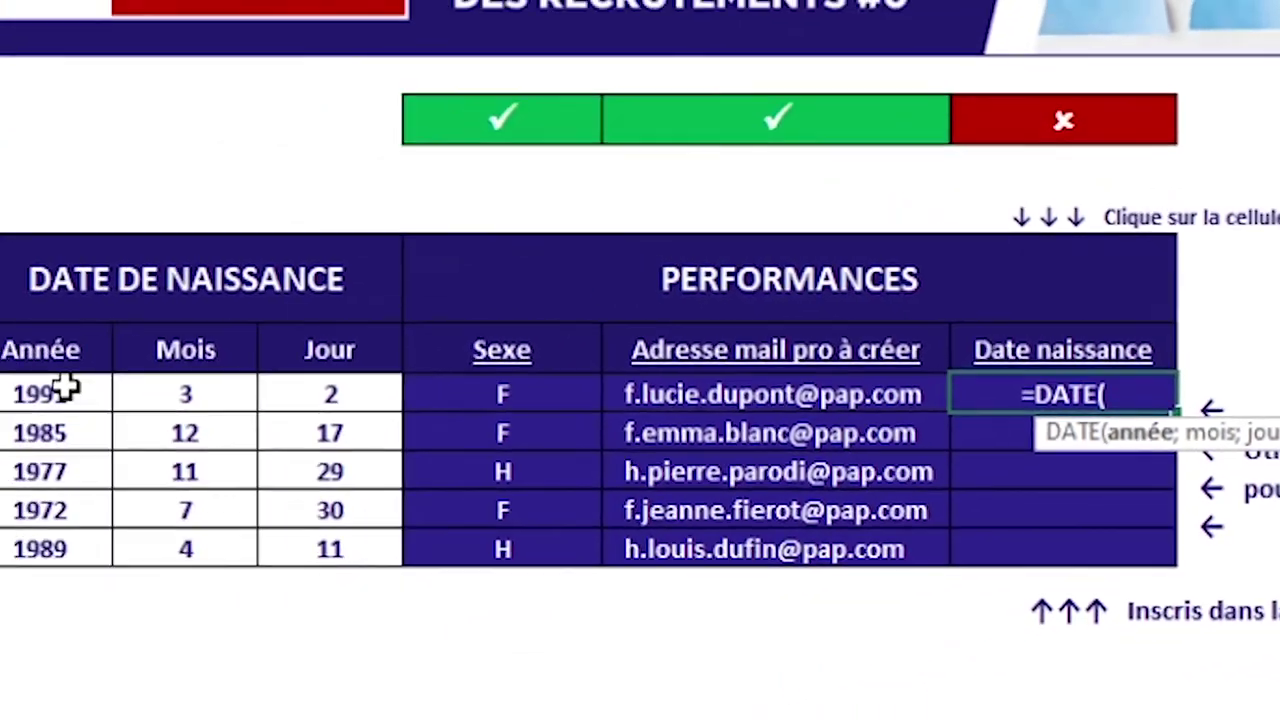
pyautogui.click(66, 390)
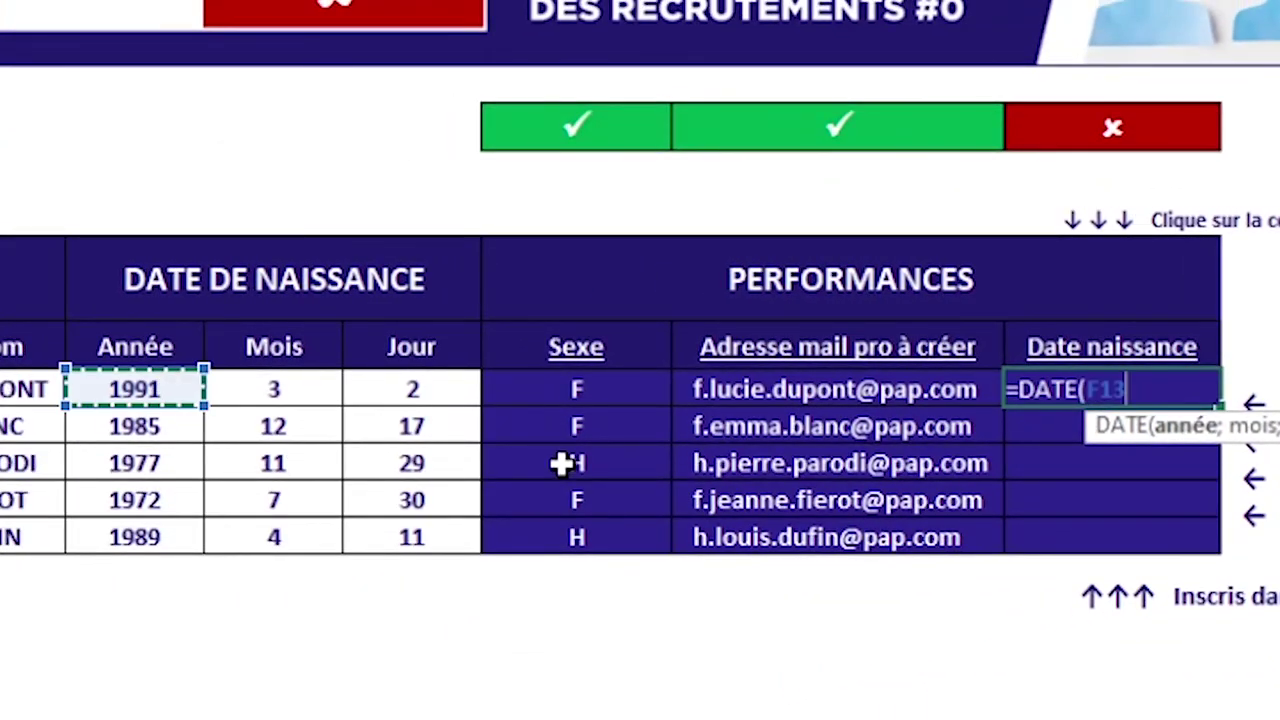
pyautogui.write(';')
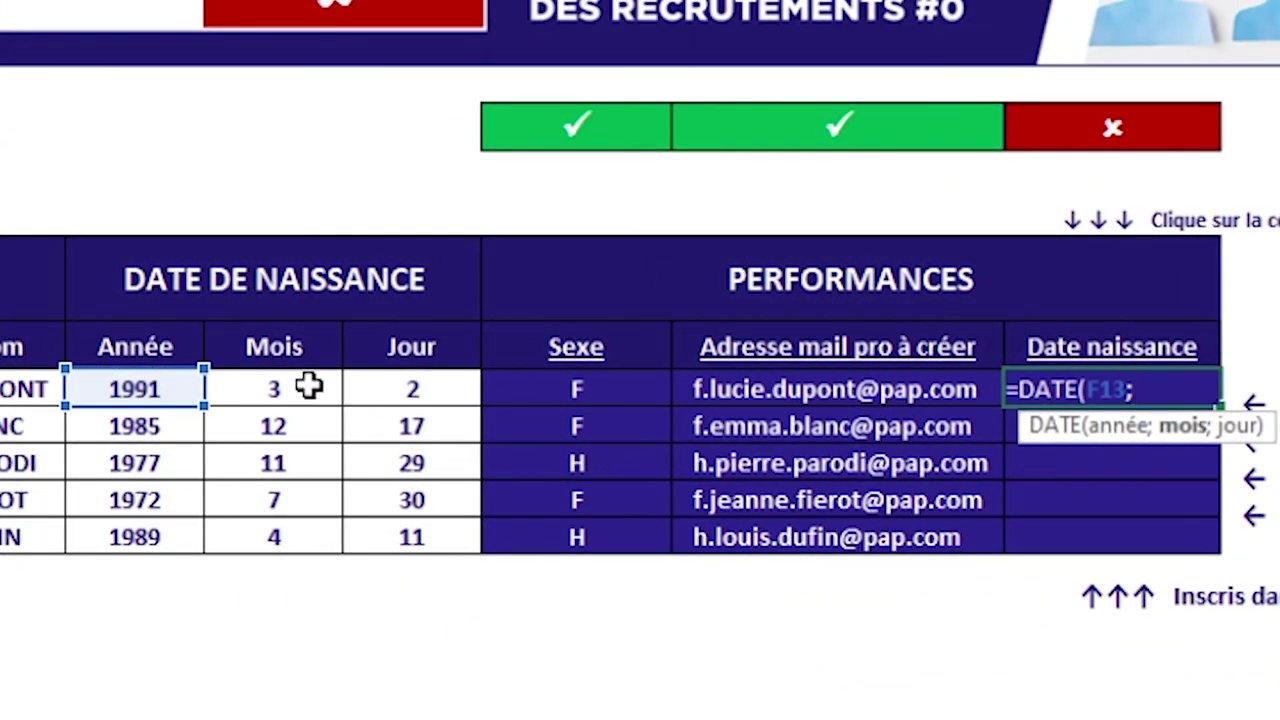
pyautogui.click(306, 387)
pyautogui.write(';')
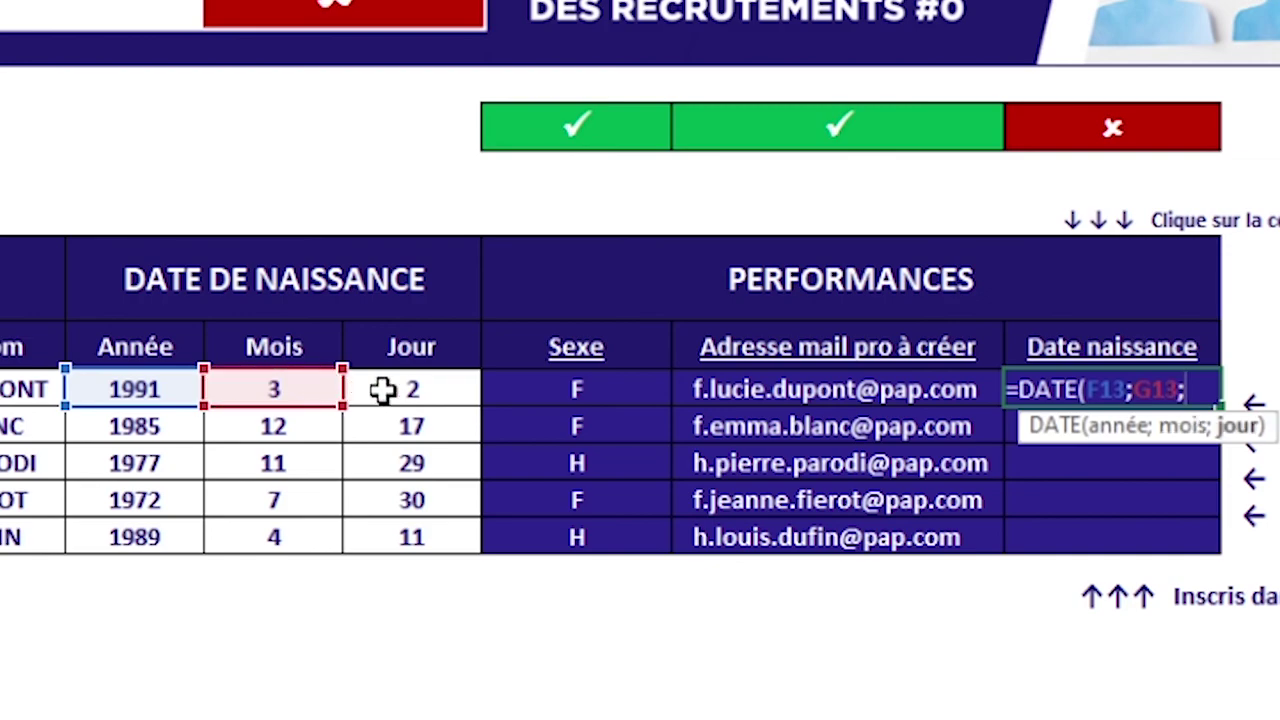
pyautogui.click(390, 390)
pyautogui.write(')')
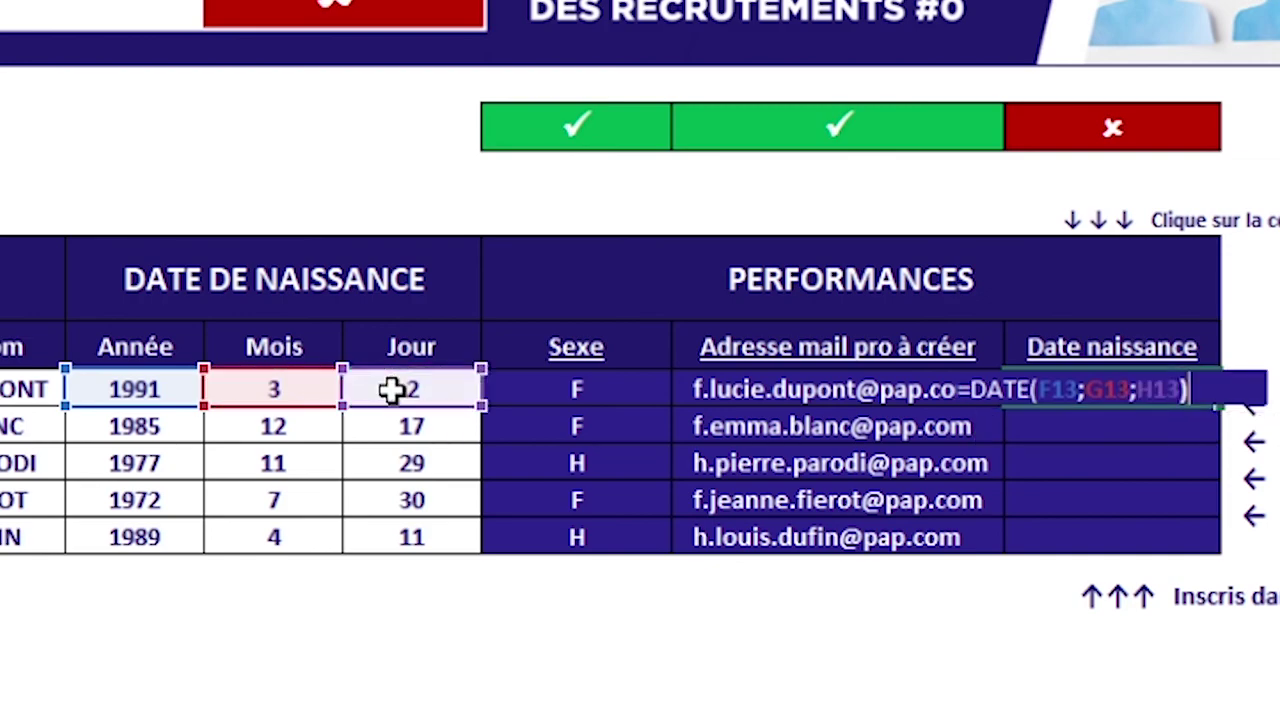
pyautogui.press('Return')
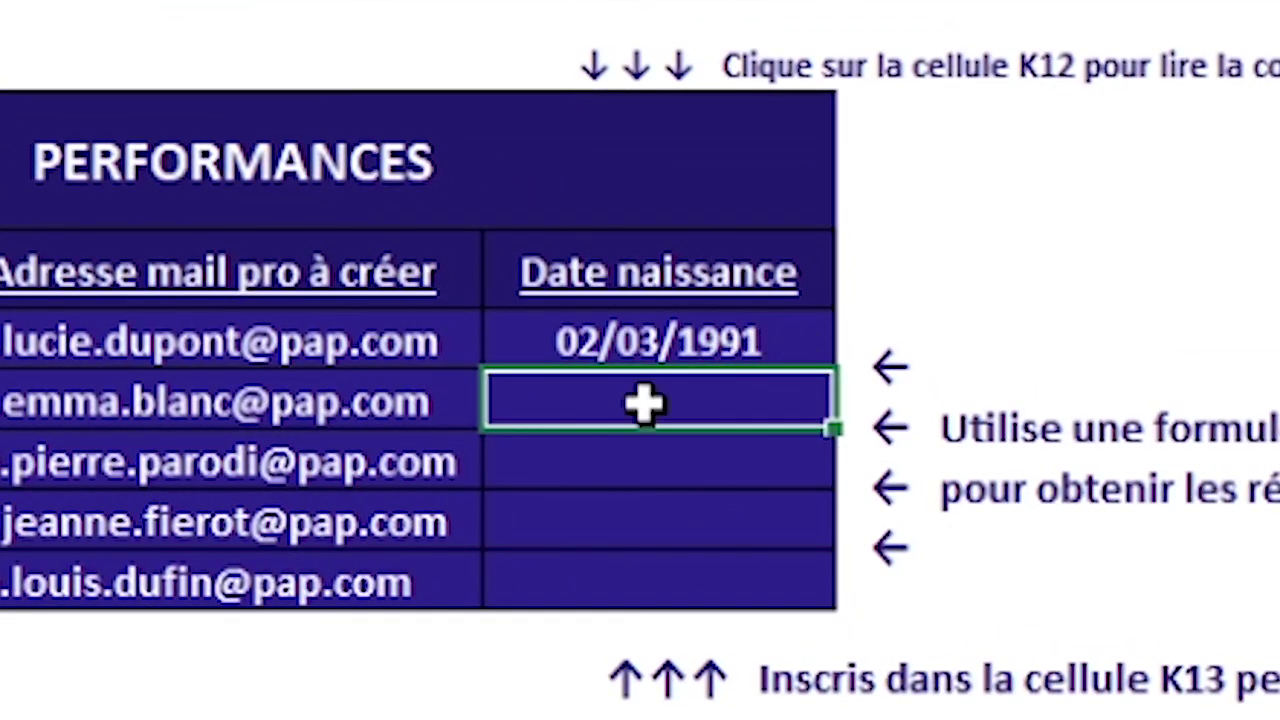
# - Copy the DATE formula down all five rows, ending with 11/04/1989
pyautogui.click(802, 338)
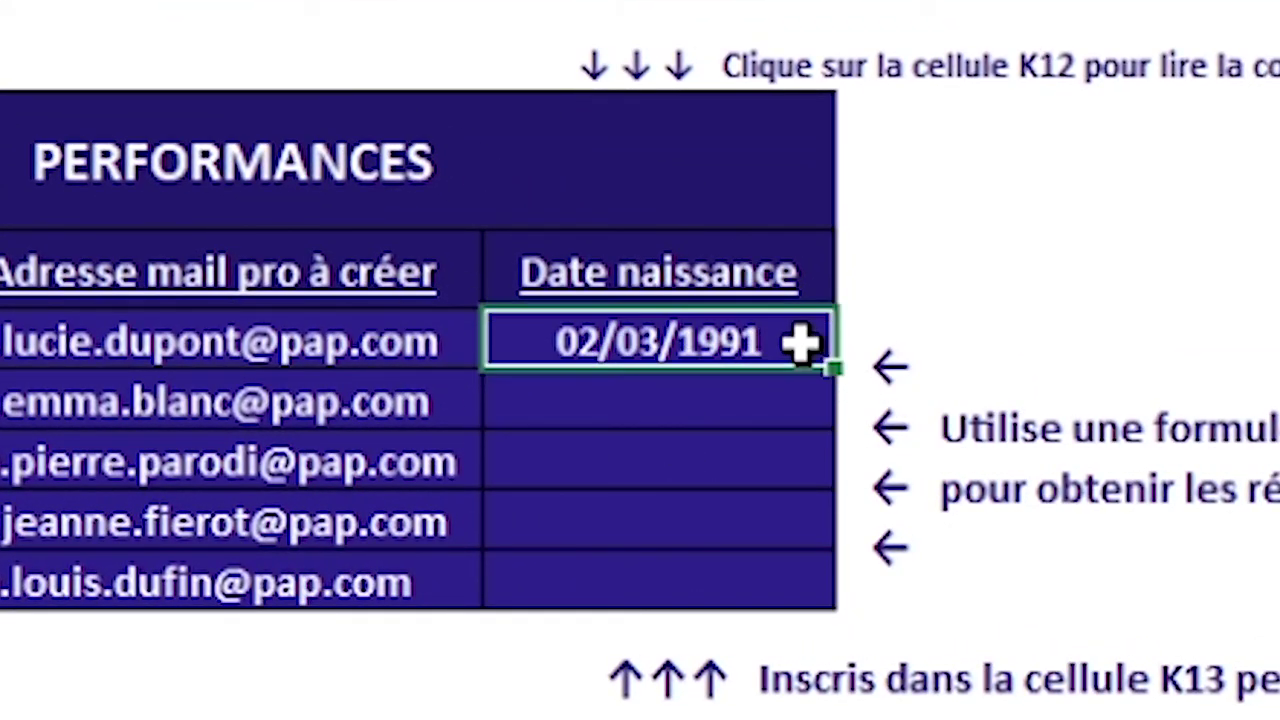
pyautogui.doubleClick(845, 372)
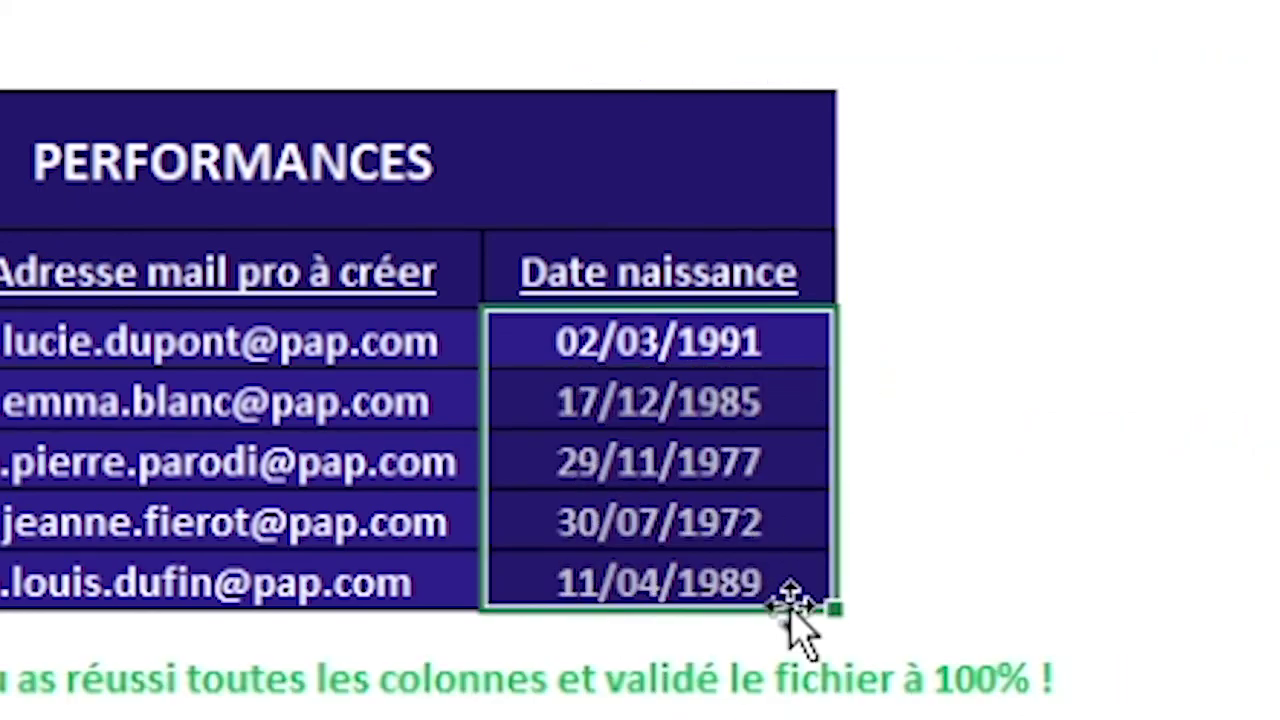